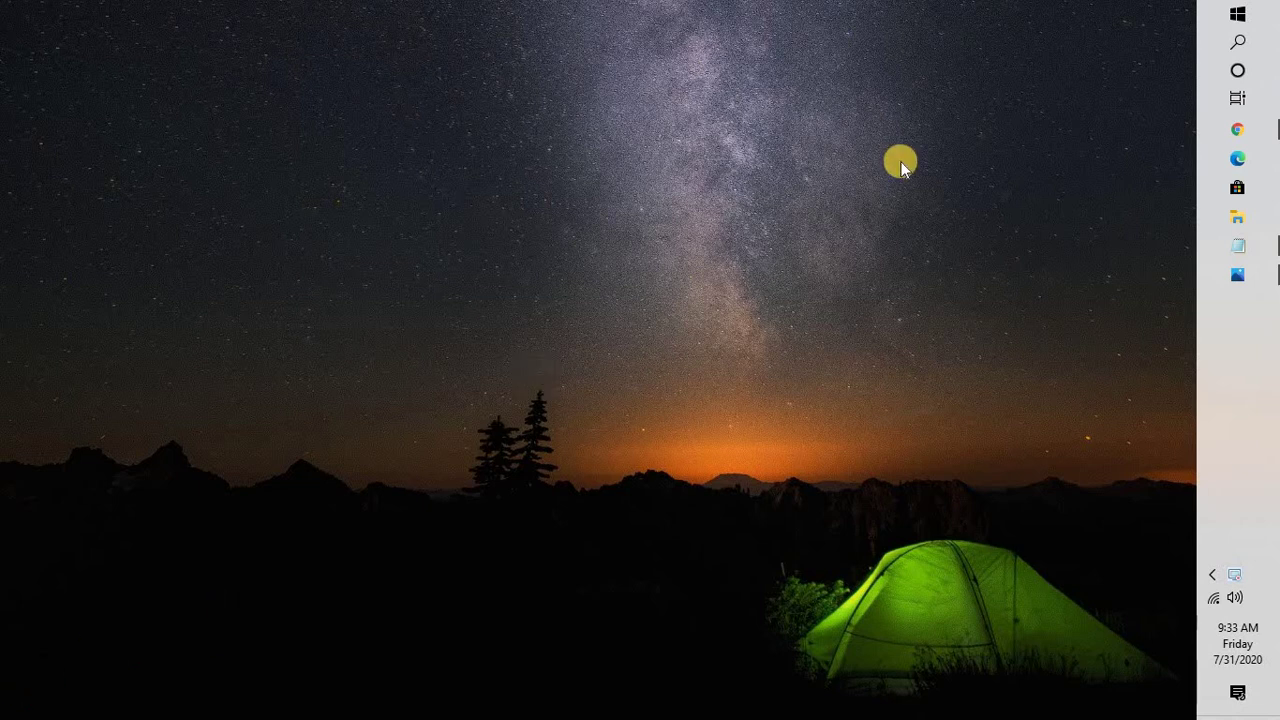
Open Task Manager from the taskbar's right-click menu
right_click(1223, 396)
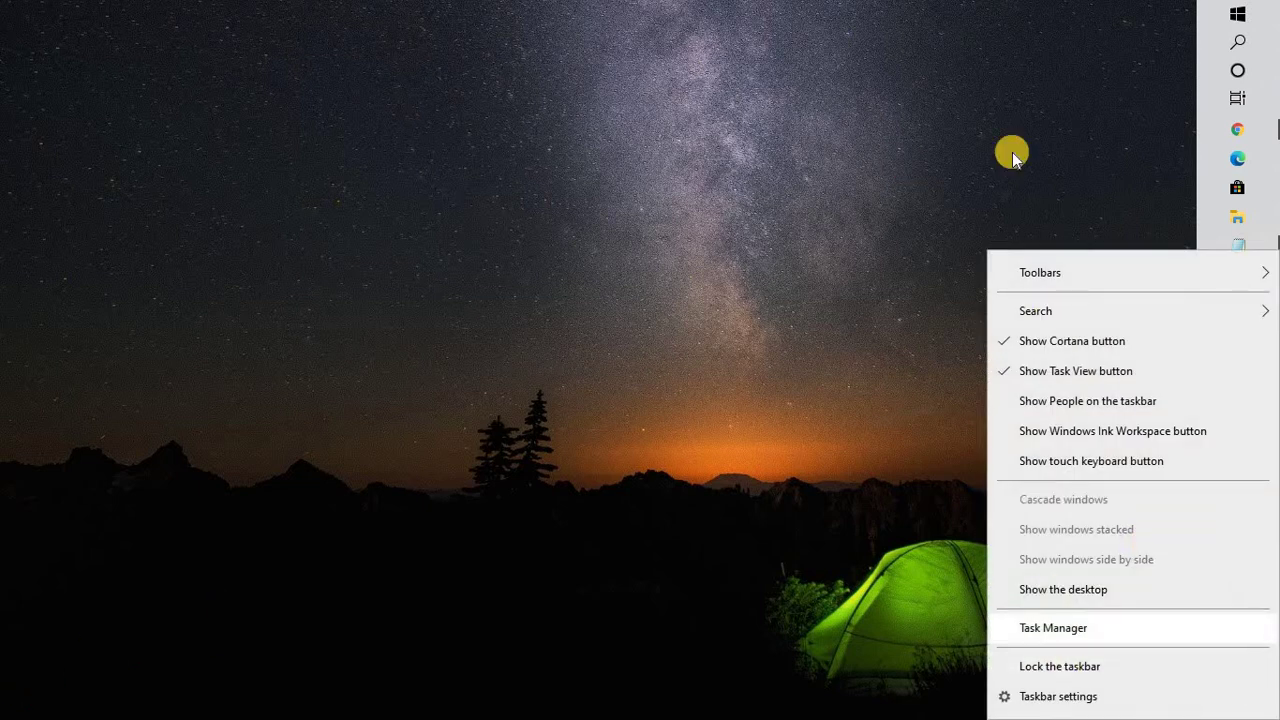
click(1210, 228)
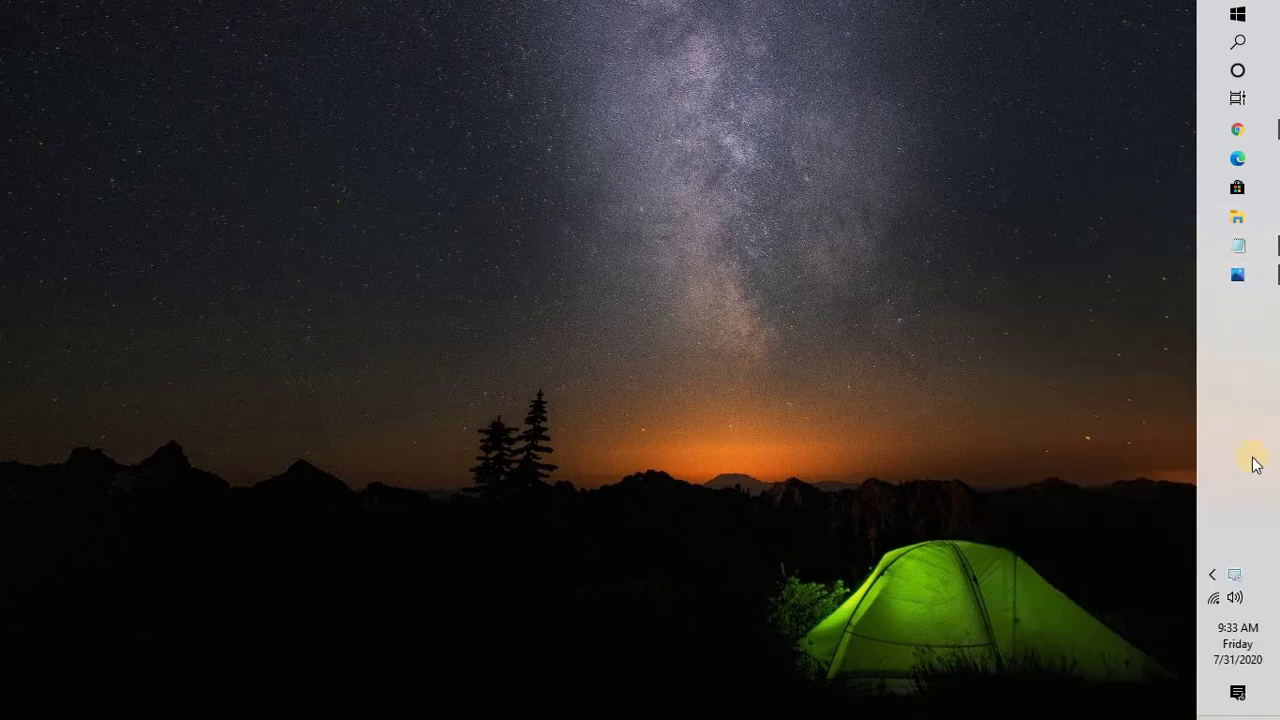
key(super+e)
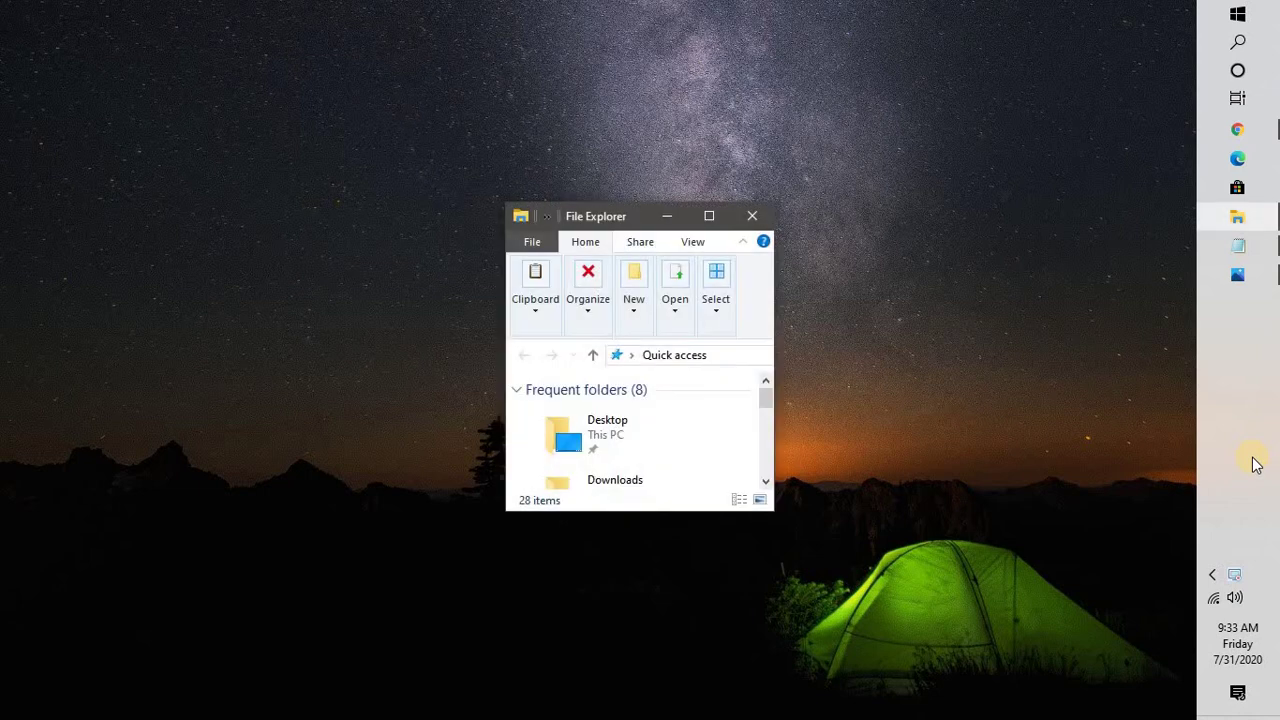
click(752, 217)
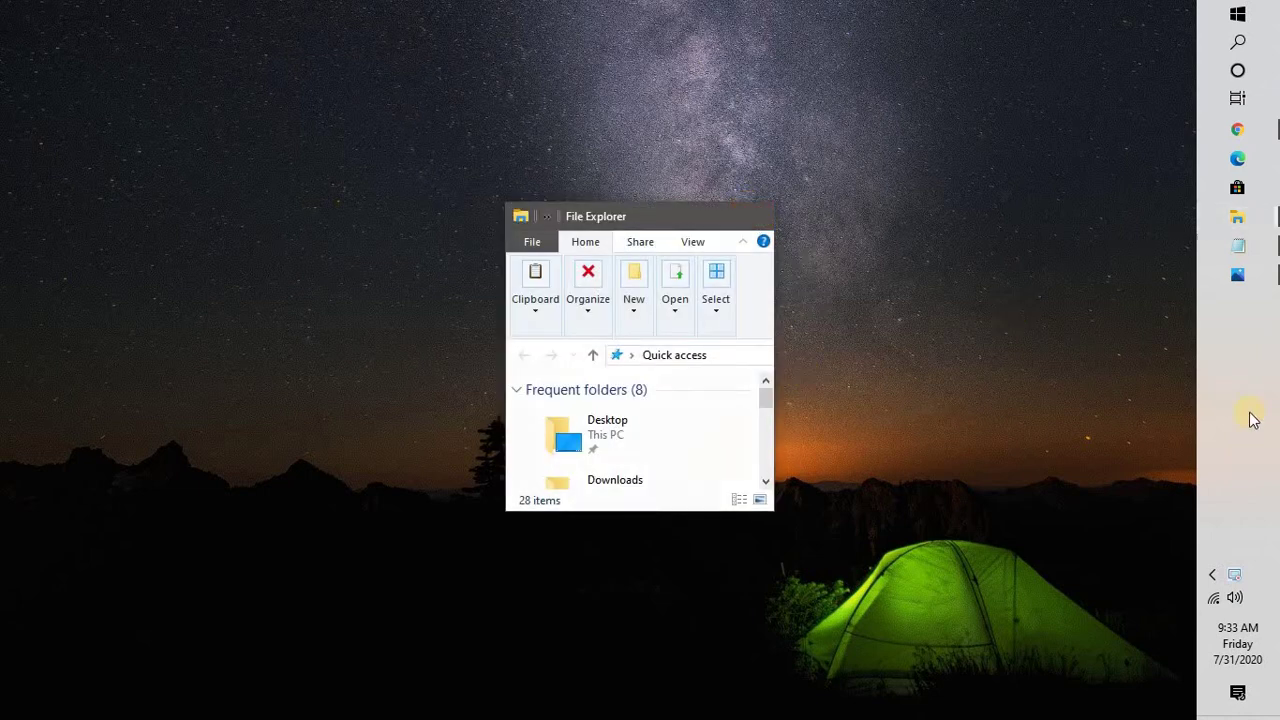
right_click(1246, 414)
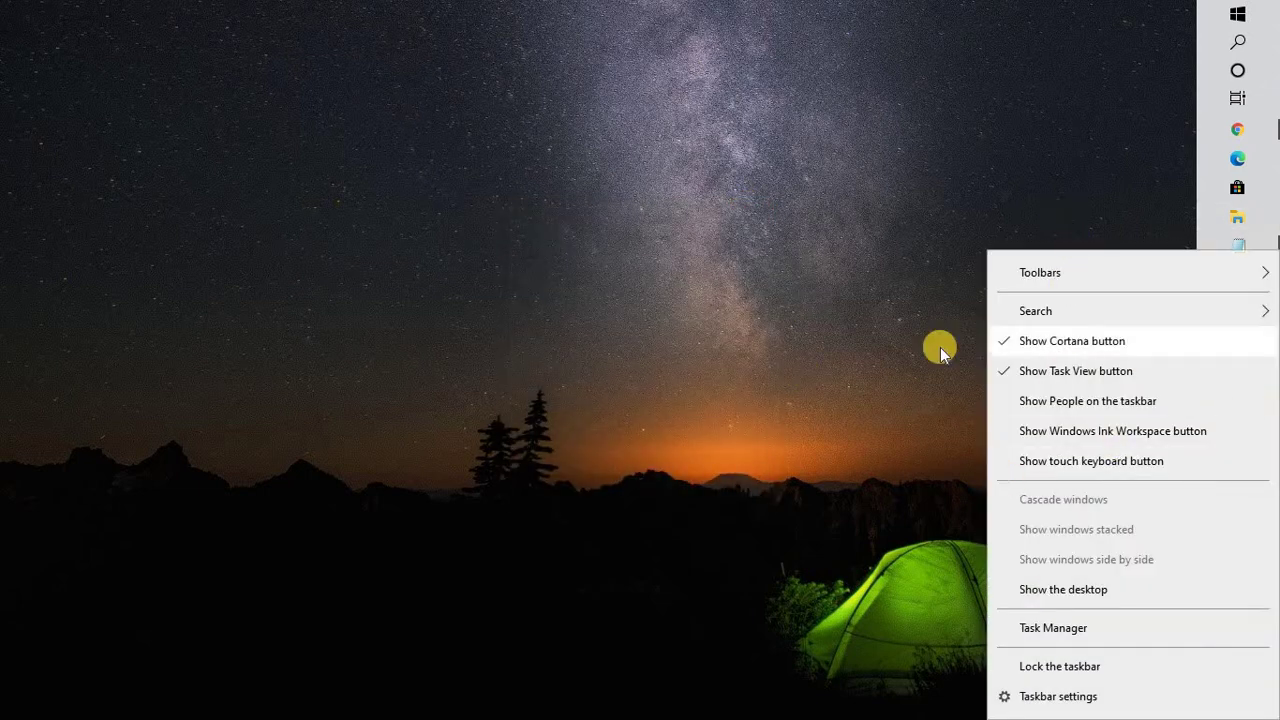
click(884, 161)
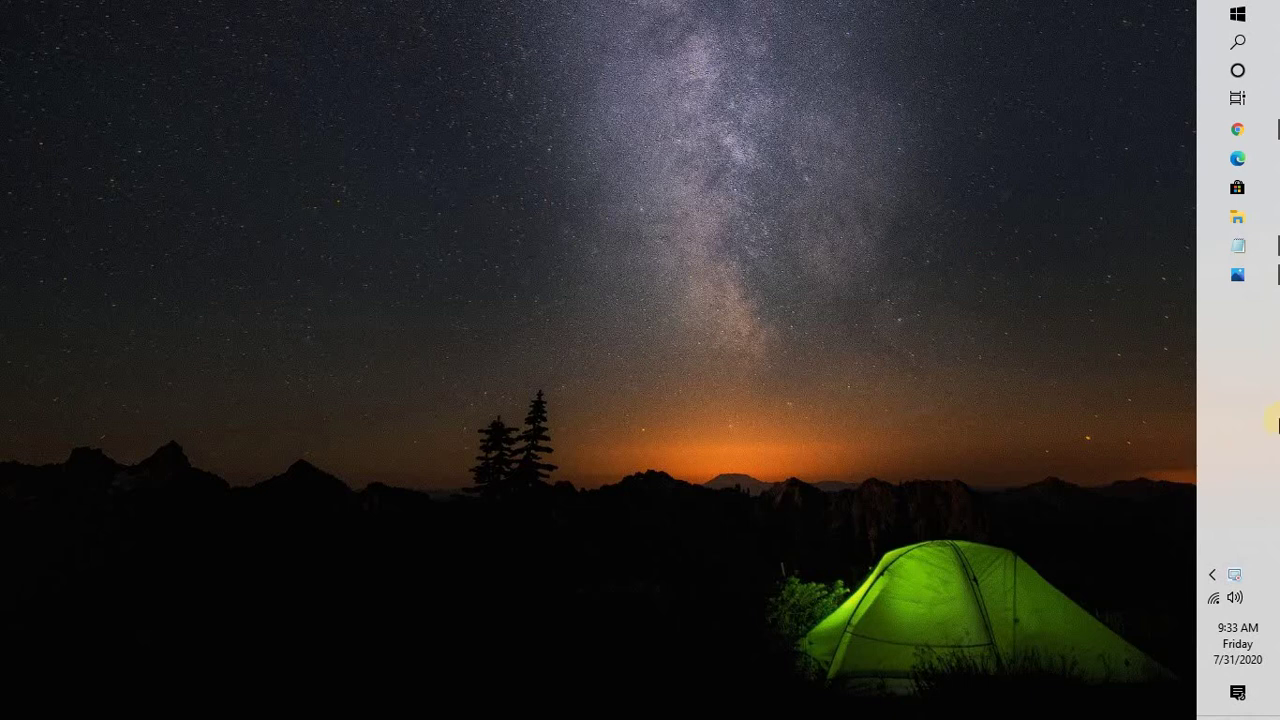
right_click(1230, 364)
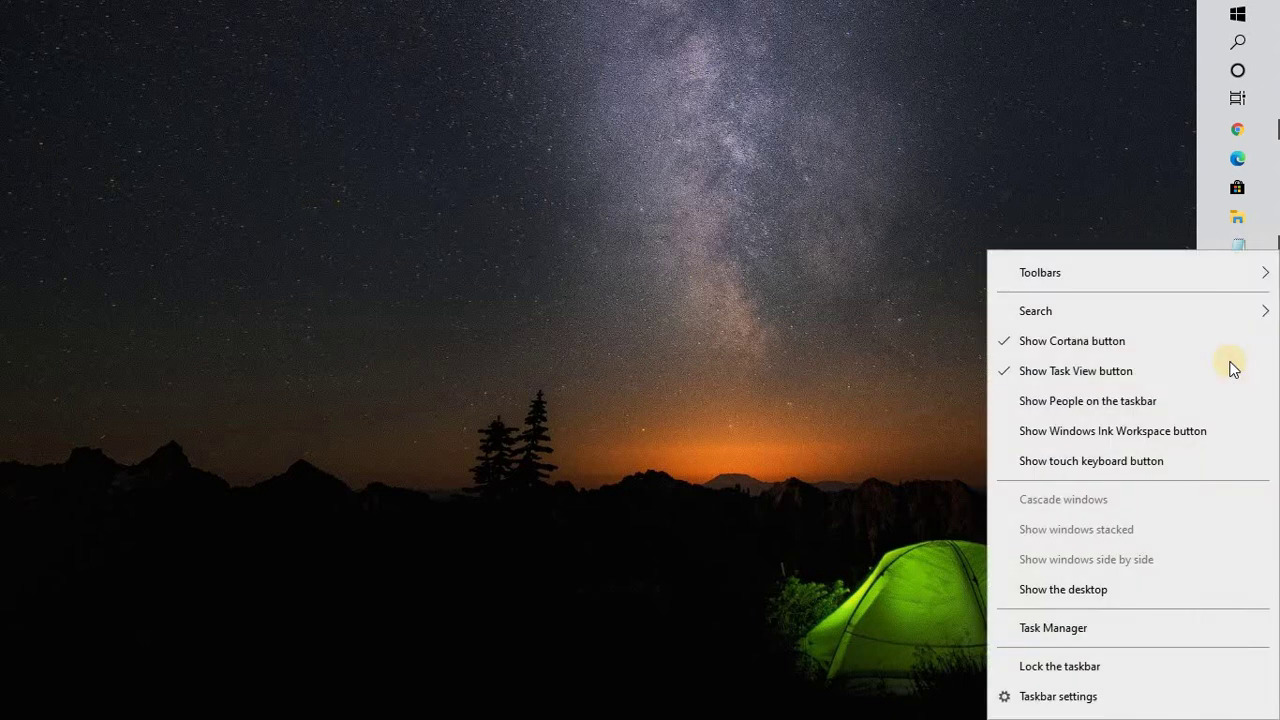
click(1062, 628)
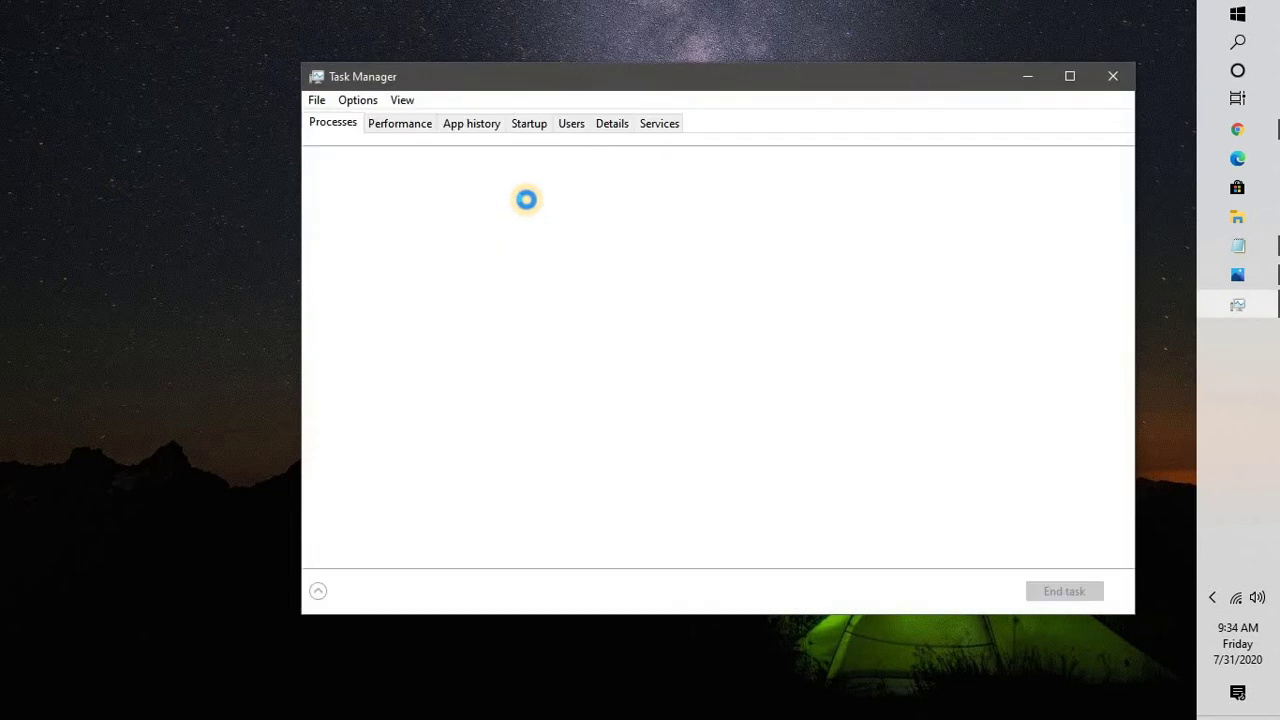
In the Details tab, end the Microsoft.Photos.exe process, confirm, and close Task Manager
click(615, 128)
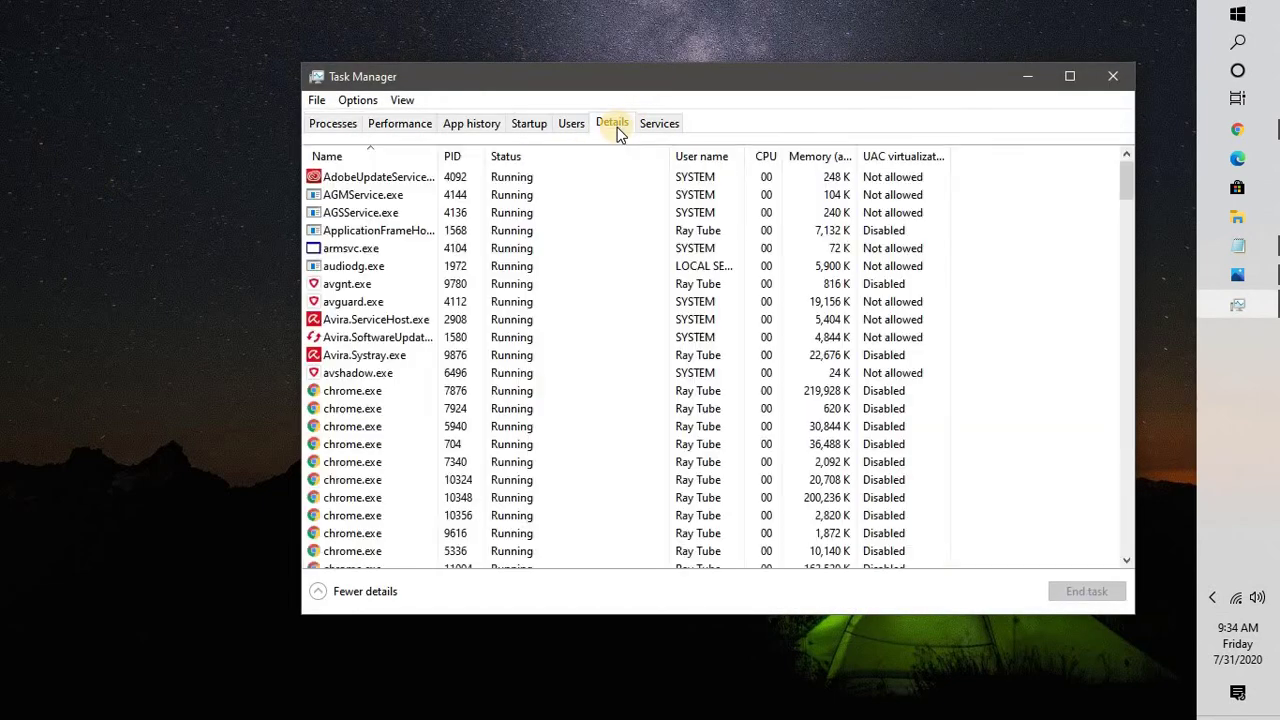
click(348, 498)
text(mi)
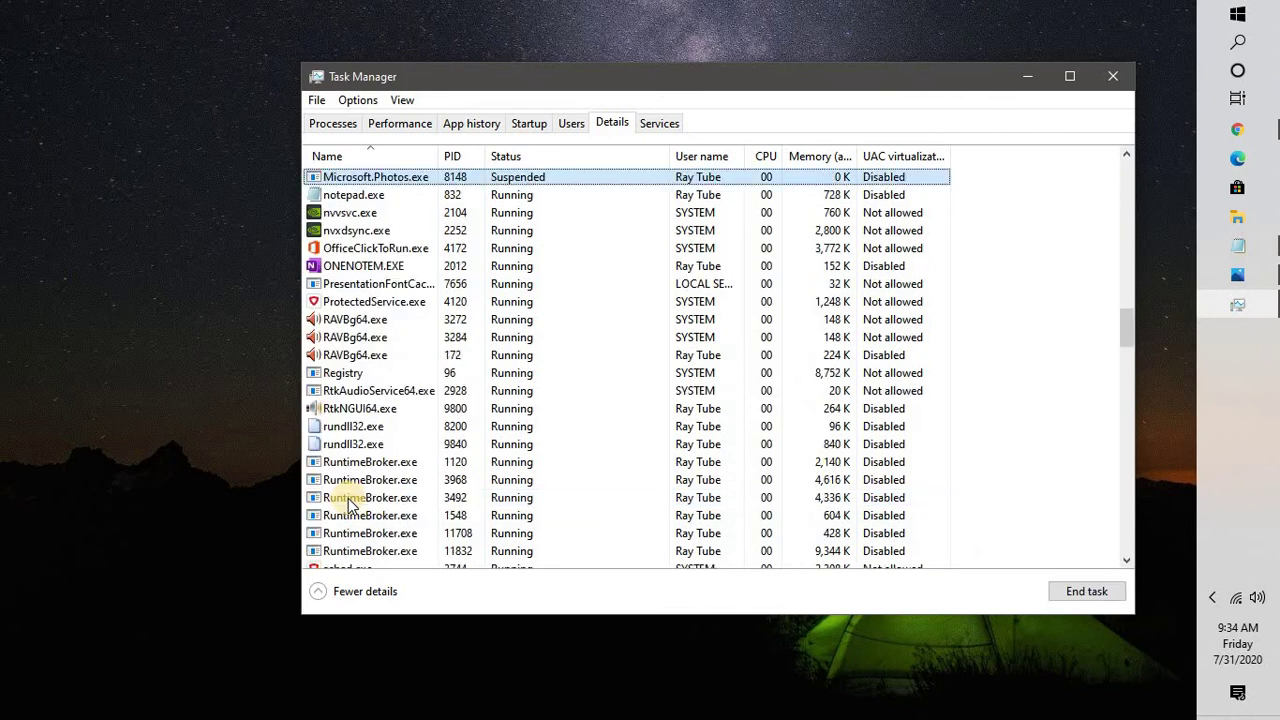
right_click(399, 175)
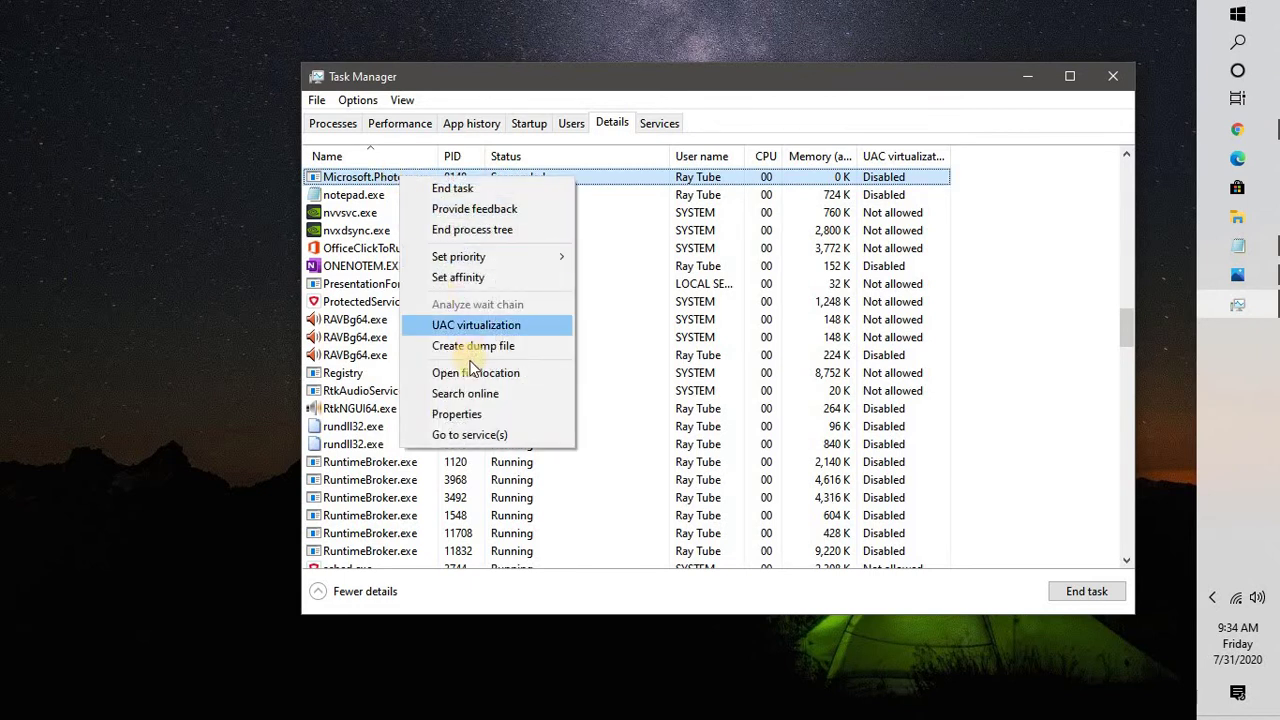
click(472, 196)
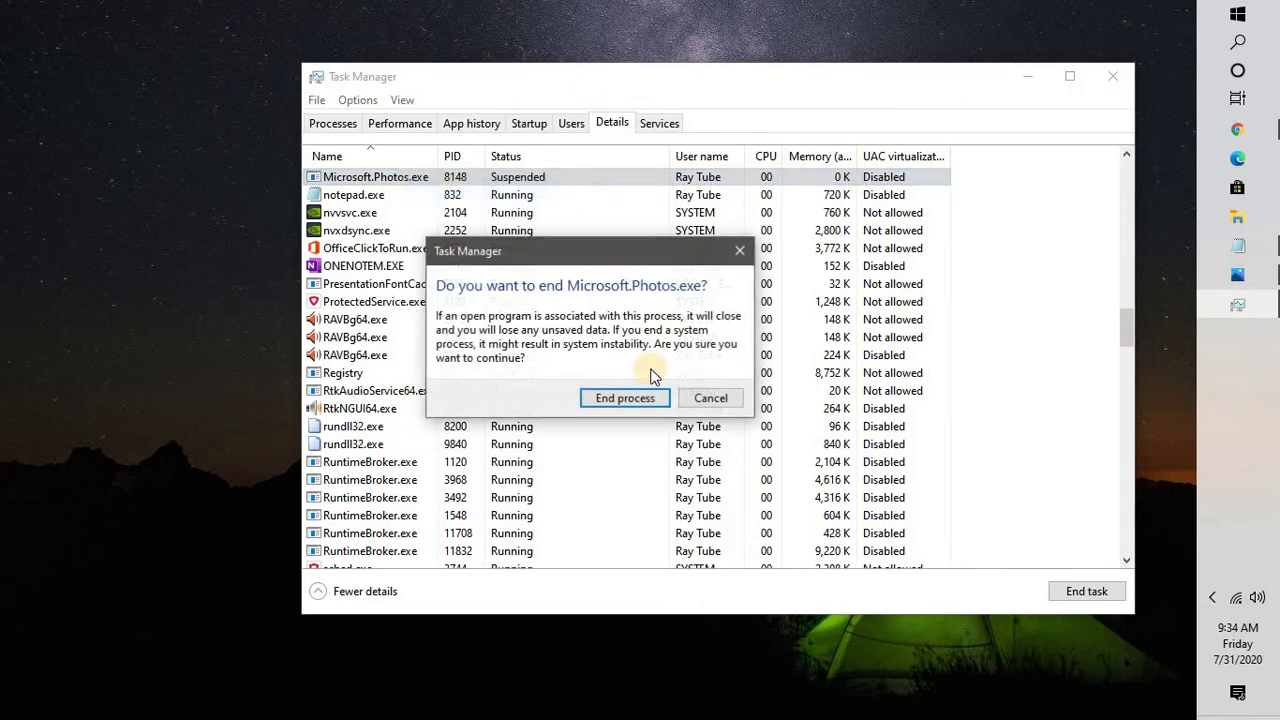
click(631, 397)
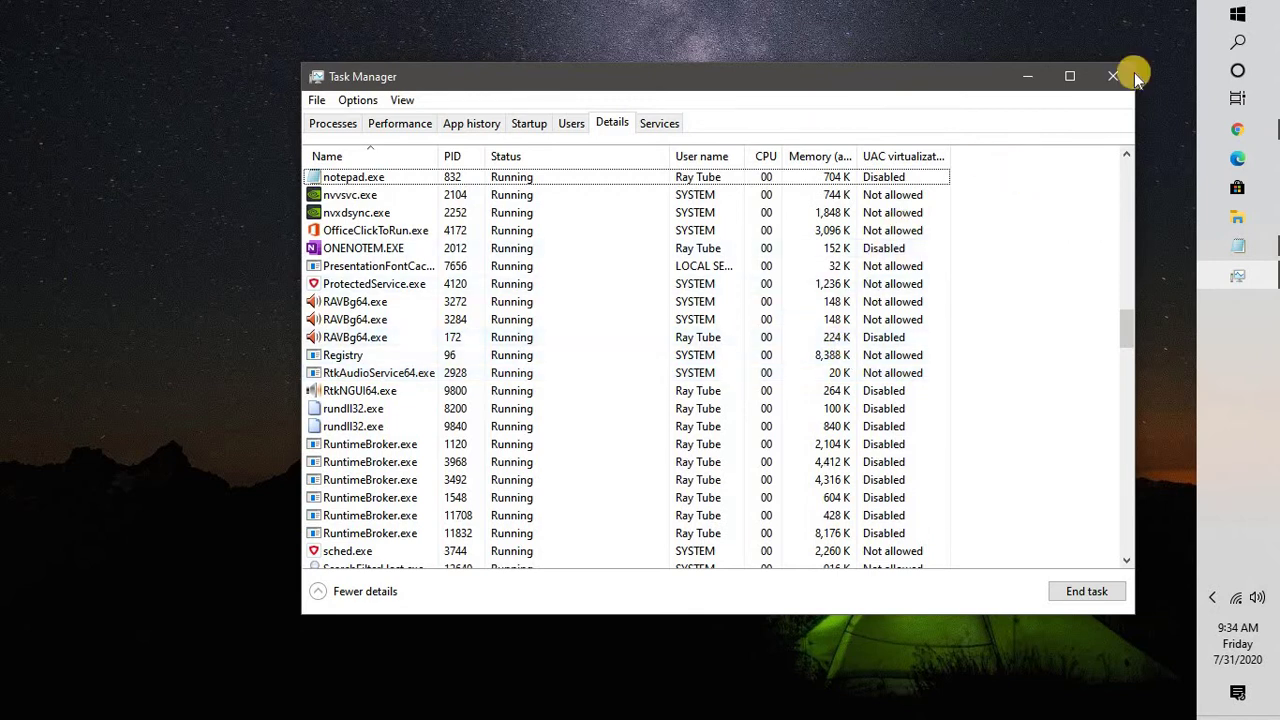
click(1110, 86)
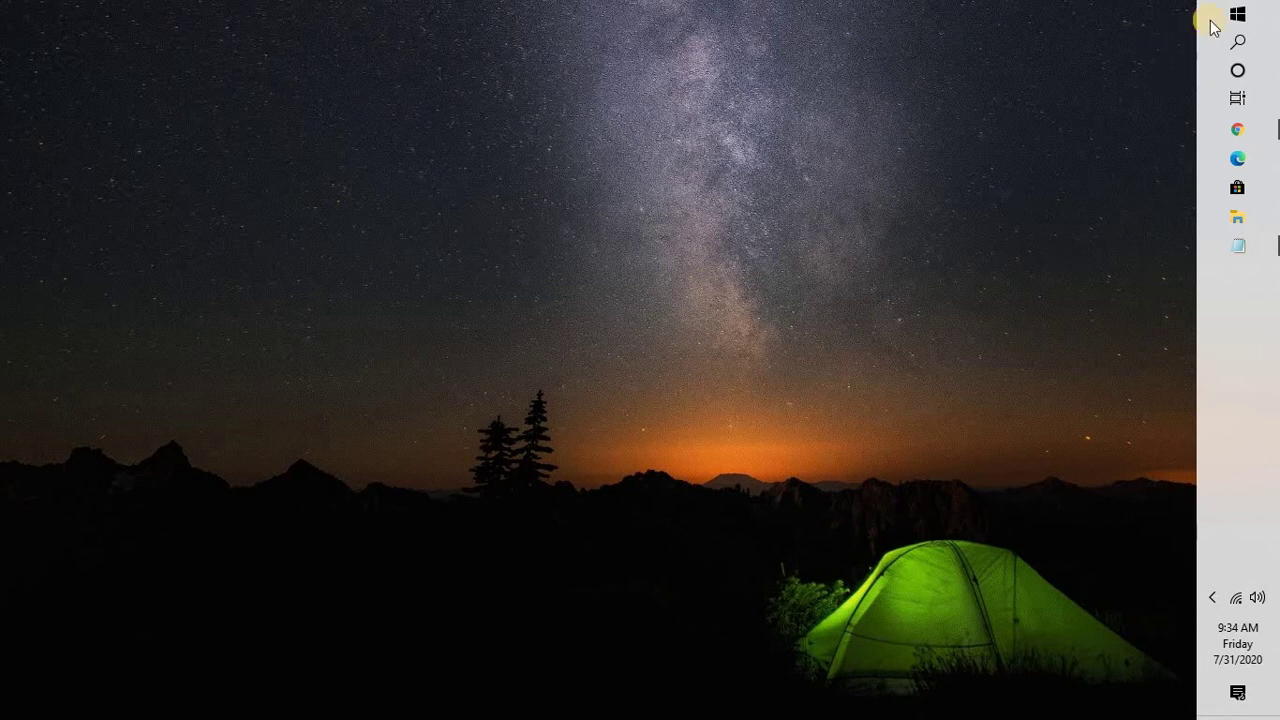
Open Windows Settings at the Apps & features list
right_click(1243, 16)
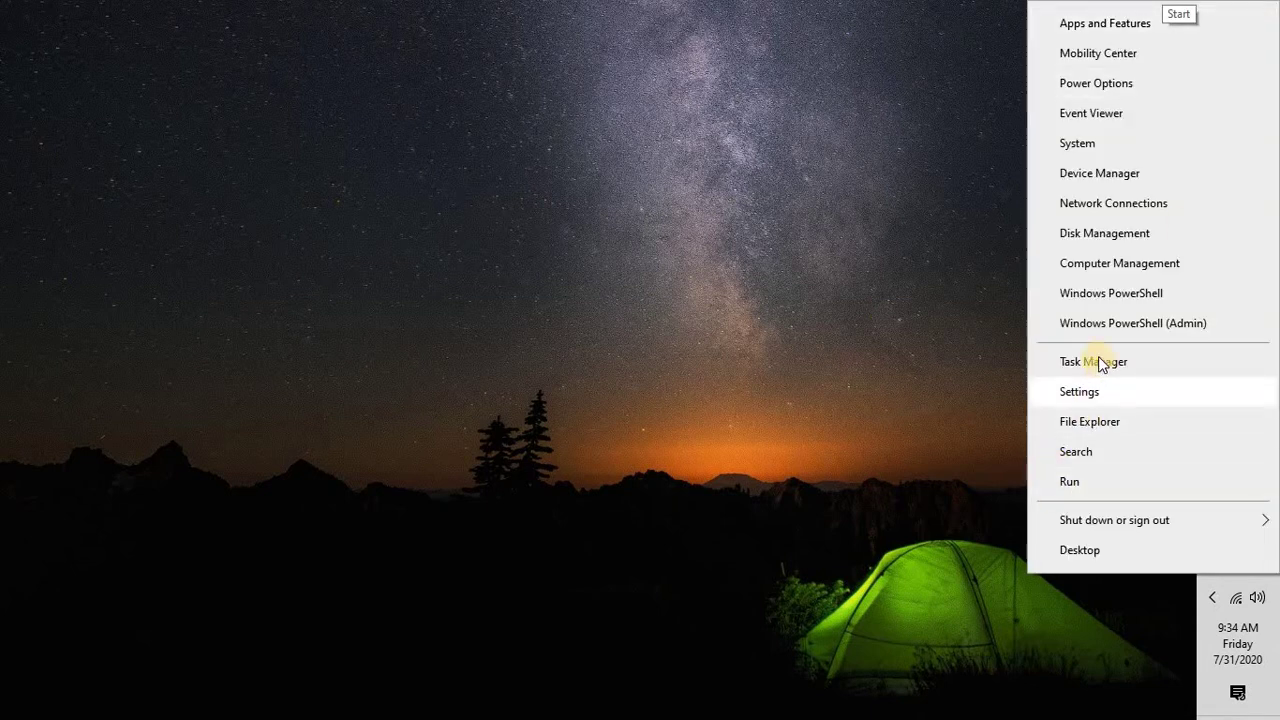
click(1078, 392)
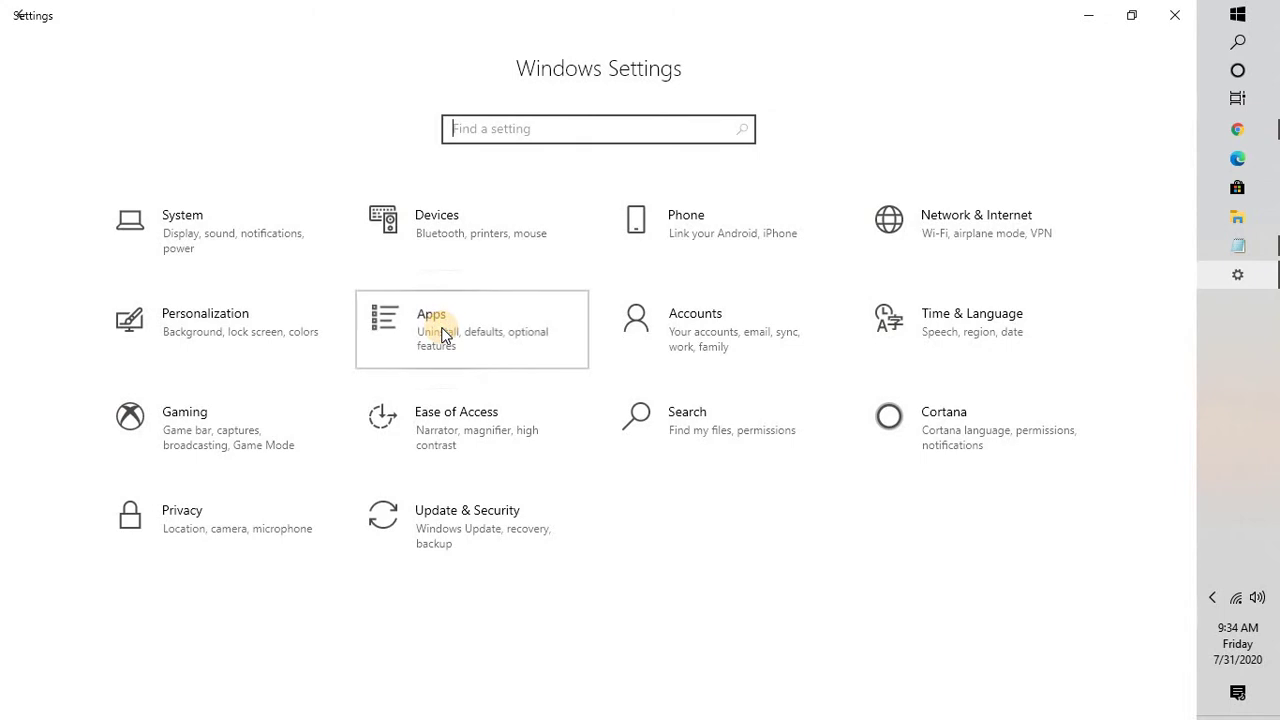
click(443, 331)
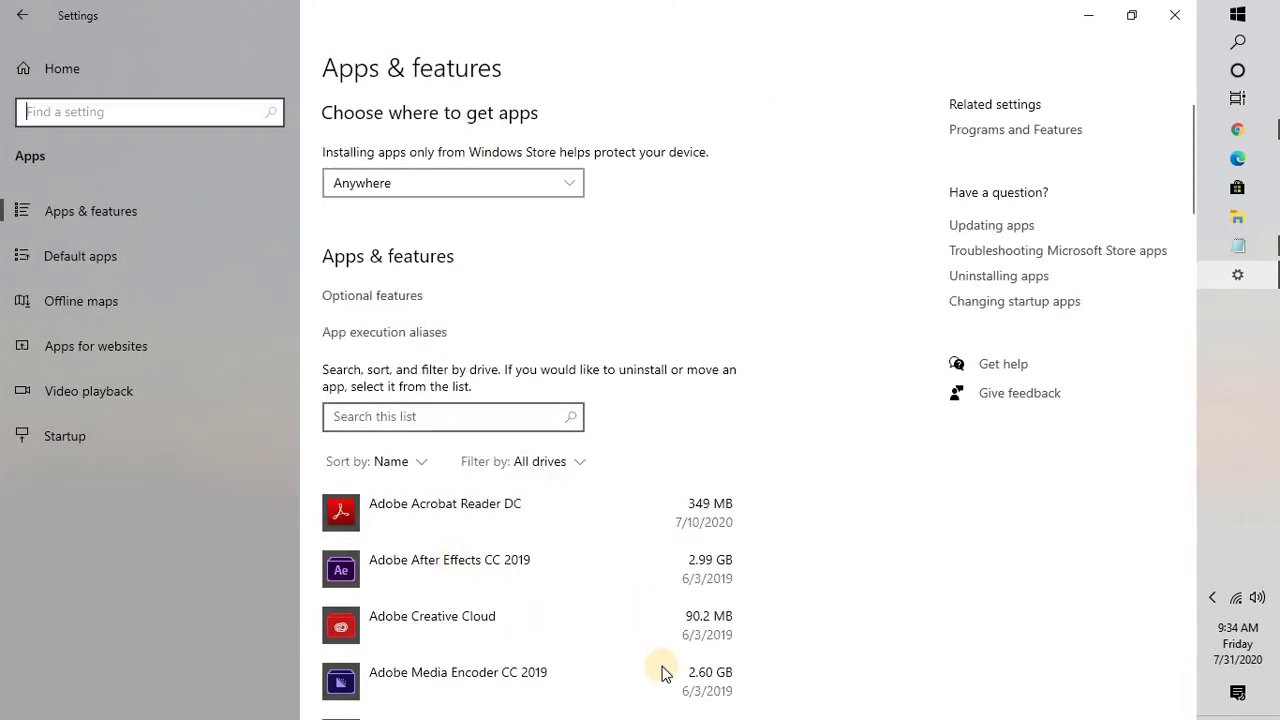
Scroll the installed apps list to Microsoft Photos and expand its entry
scroll(660, 640, down, 1)
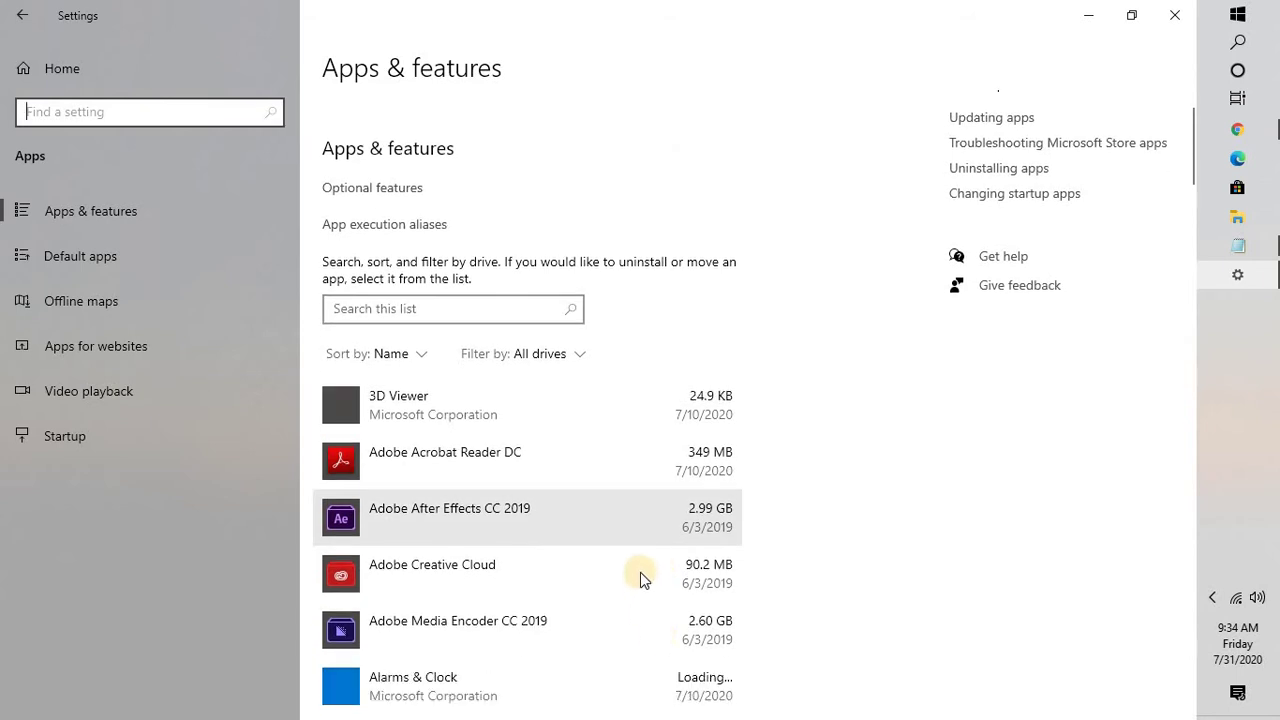
scroll(640, 572, down, 5)
scroll(640, 575, down, 10)
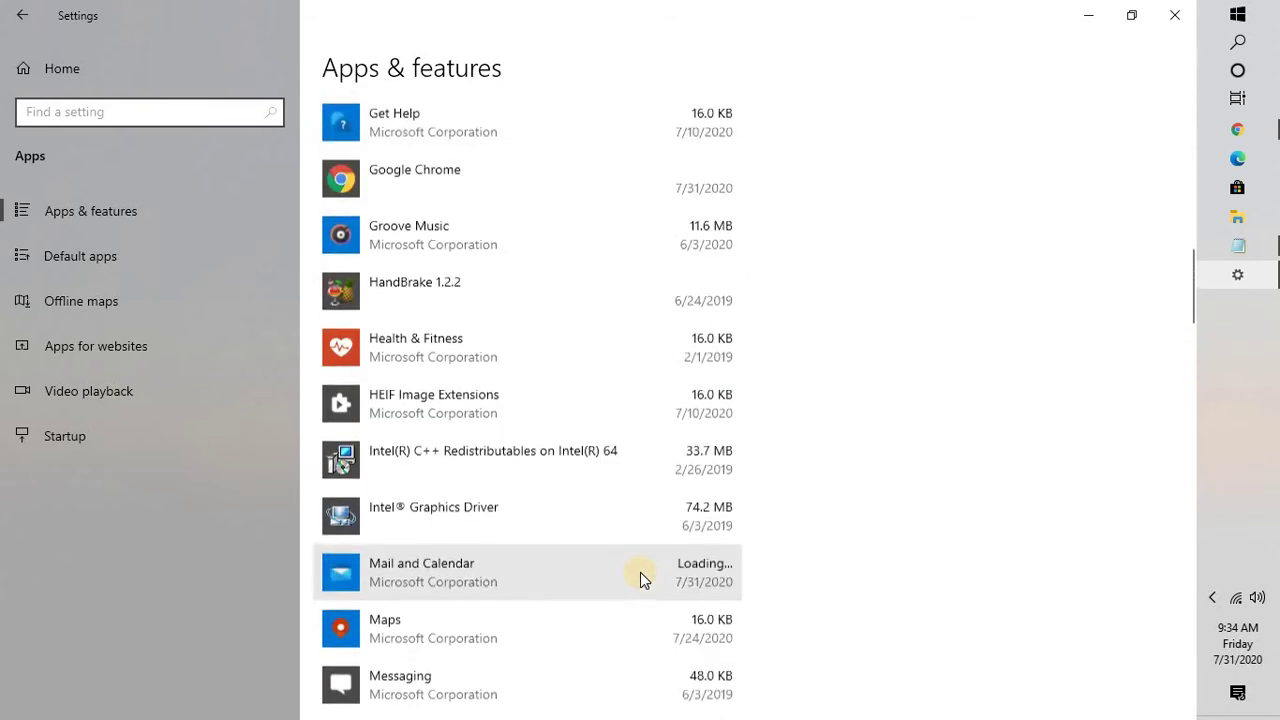
scroll(640, 579, down, 2)
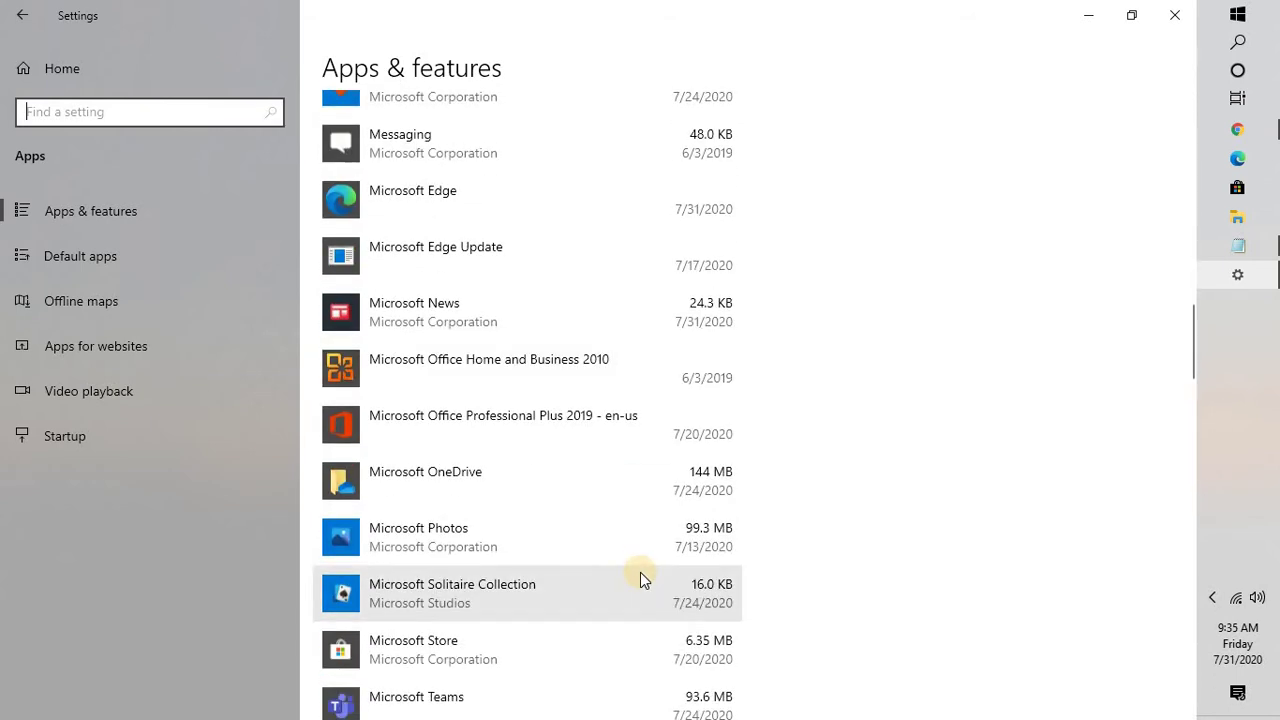
scroll(640, 580, down, 5)
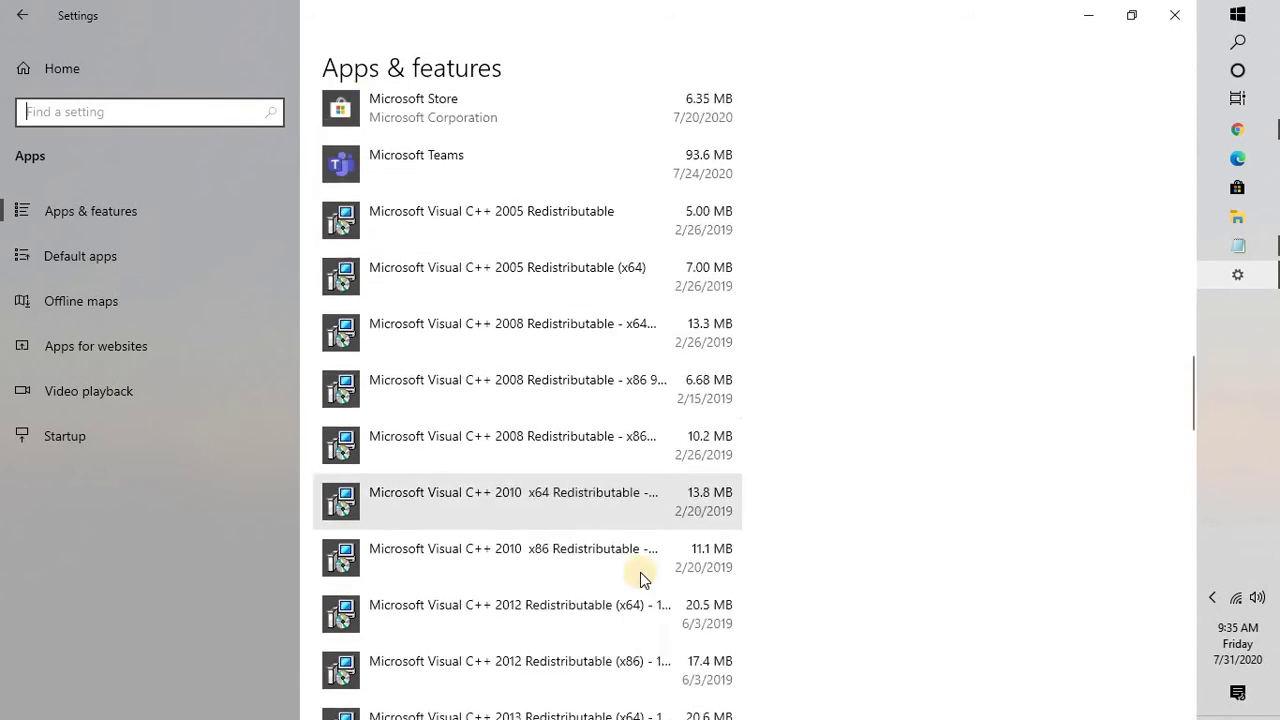
scroll(640, 578, down, 8)
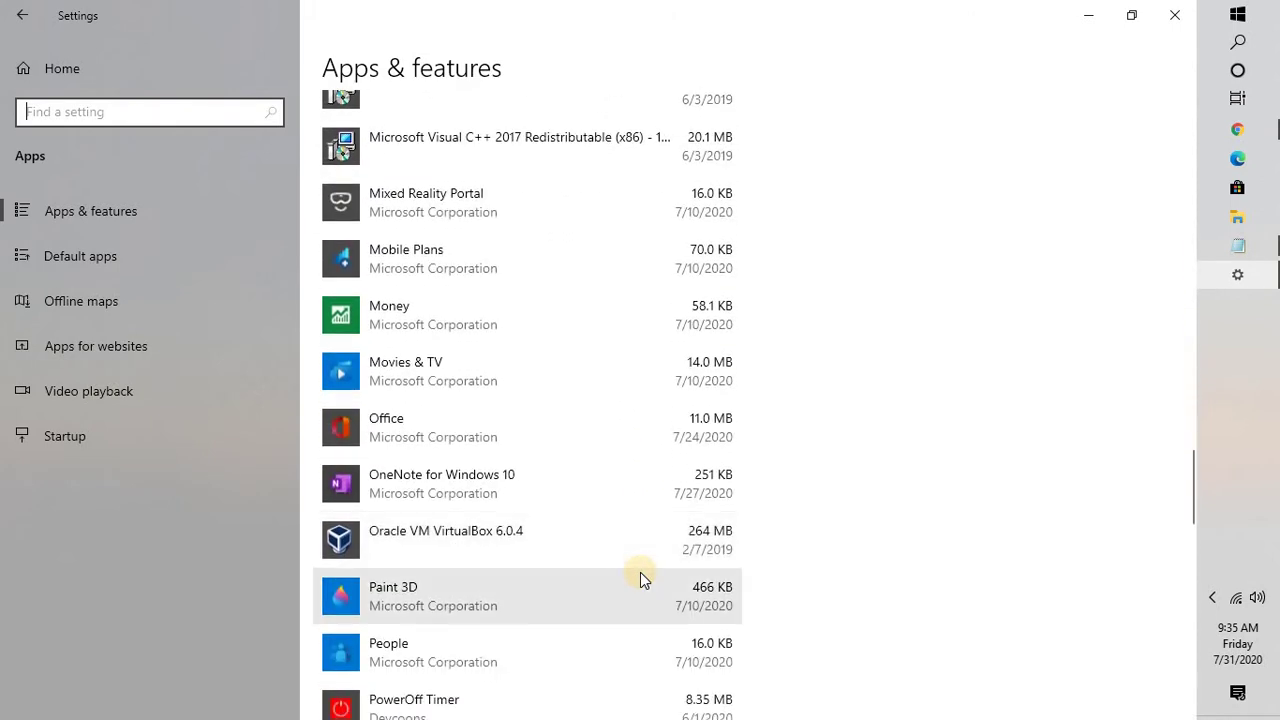
scroll(640, 578, down, 3)
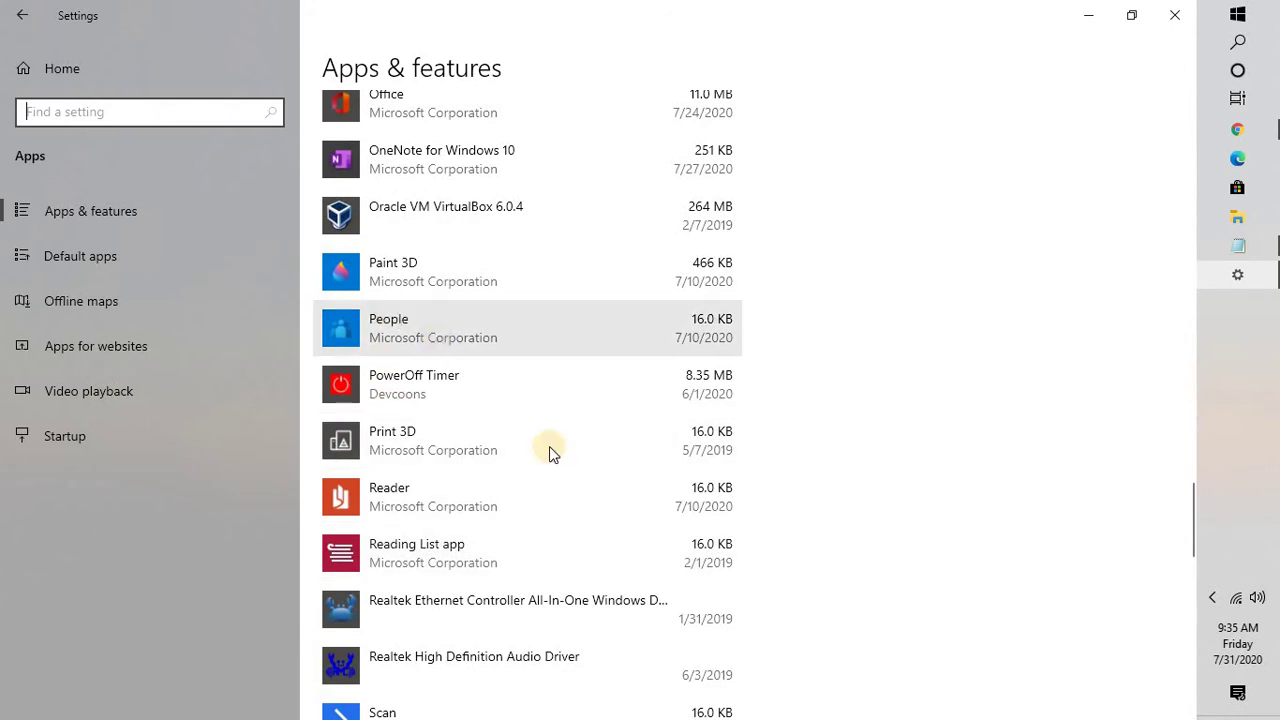
scroll(631, 590, down, 2)
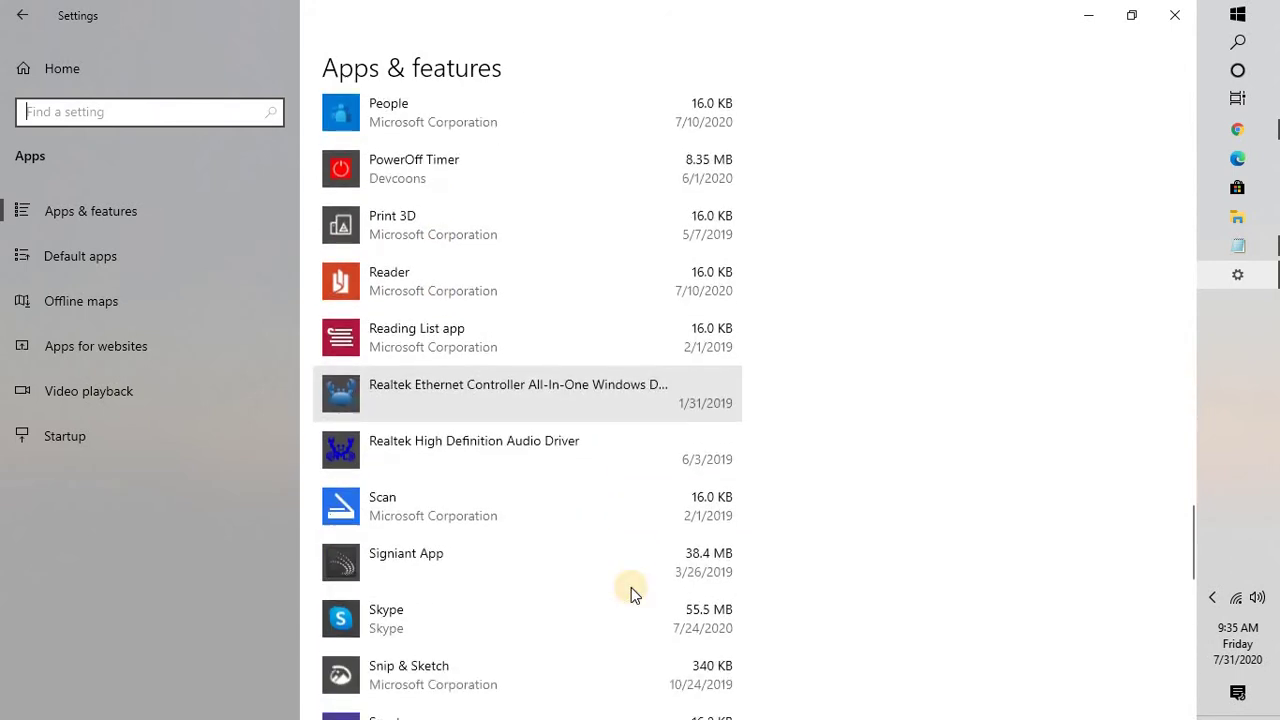
scroll(631, 592, down, 4)
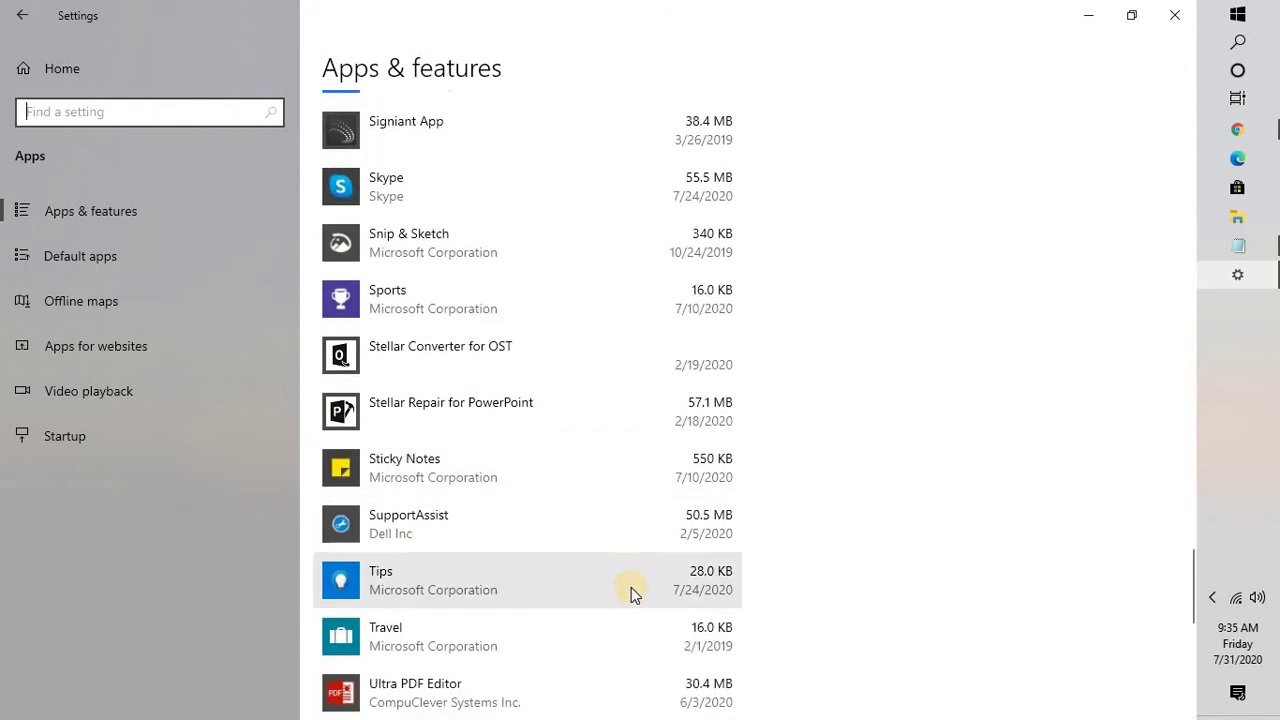
scroll(631, 590, down, 3)
scroll(631, 590, down, 4)
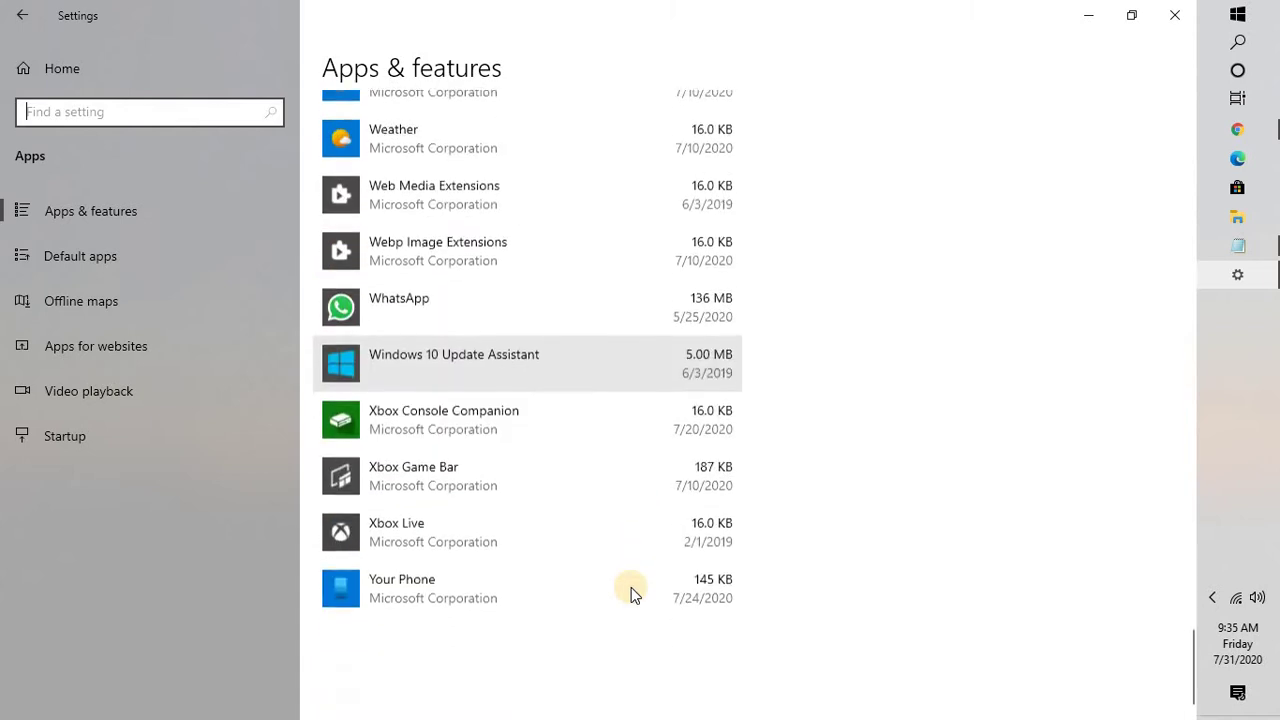
scroll(631, 590, up, 10)
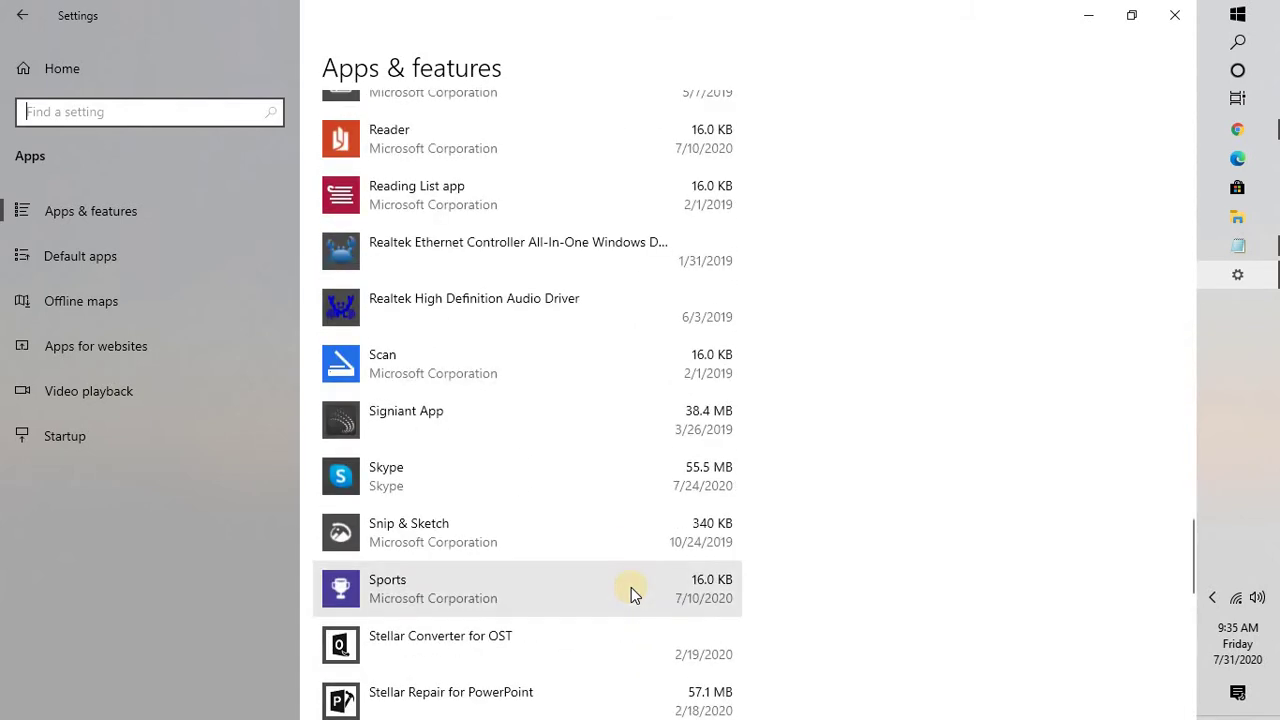
scroll(631, 592, up, 6)
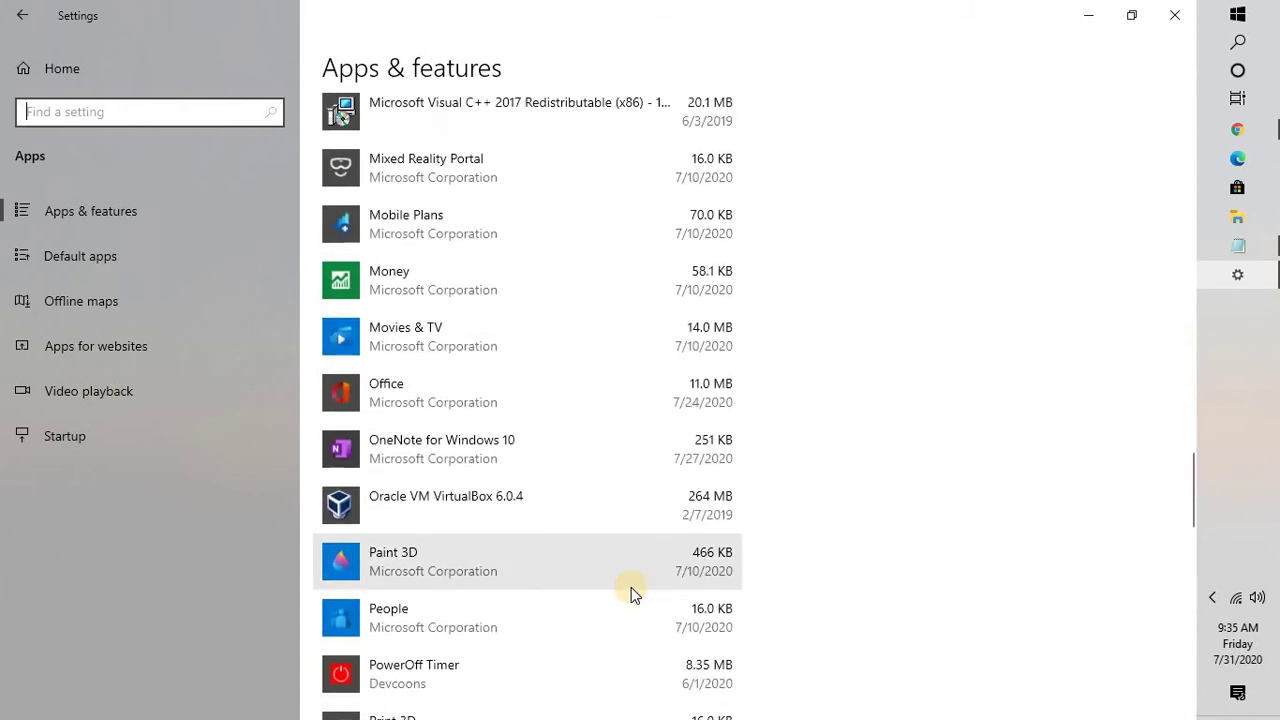
scroll(631, 594, up, 6)
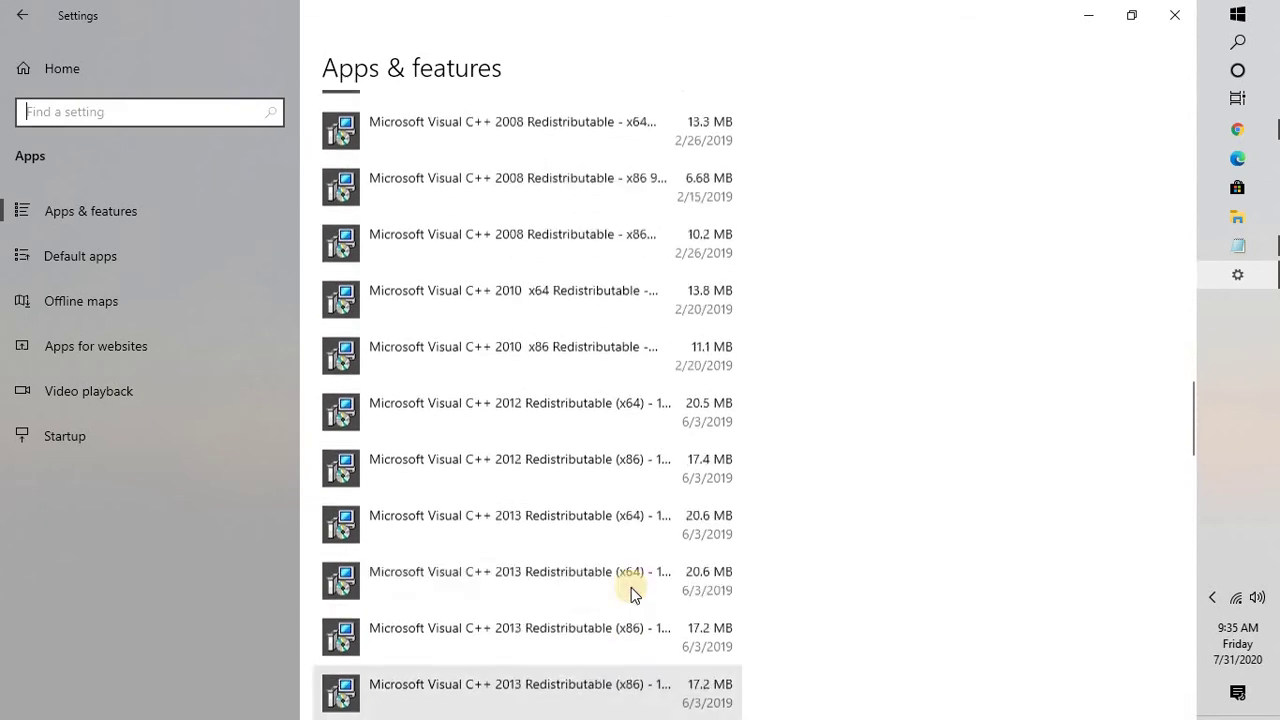
scroll(631, 594, up, 6)
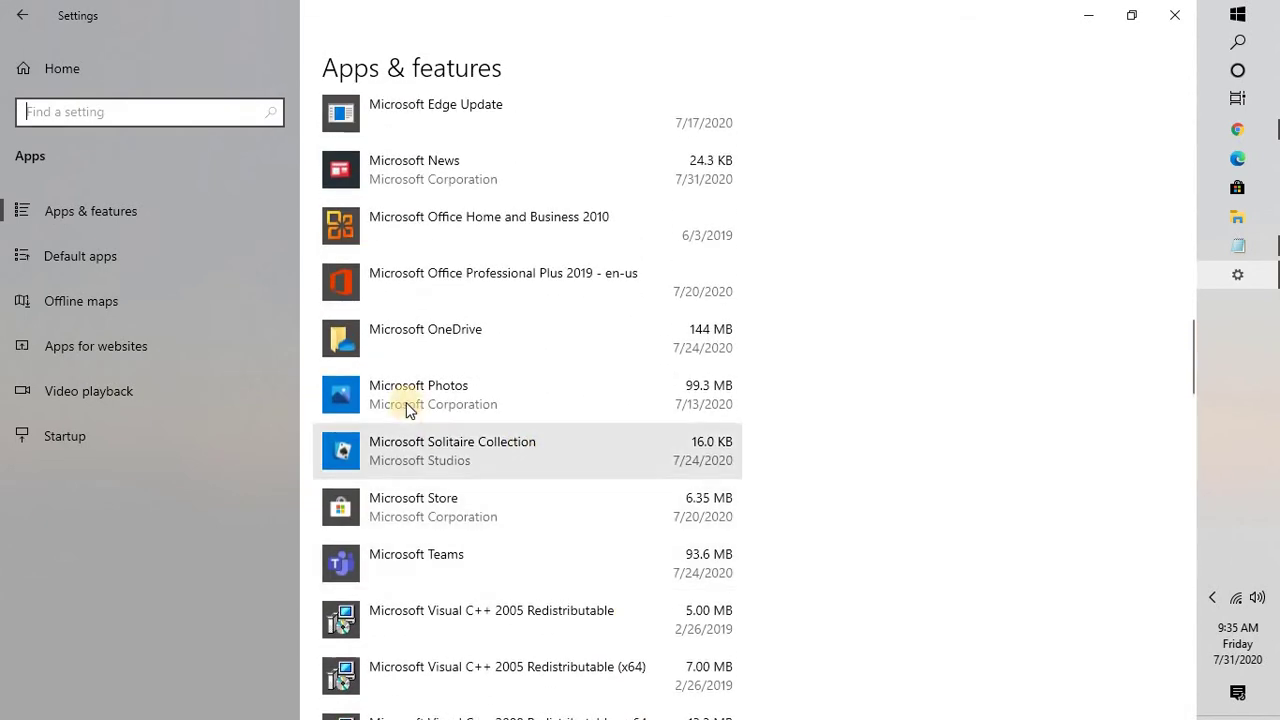
click(407, 396)
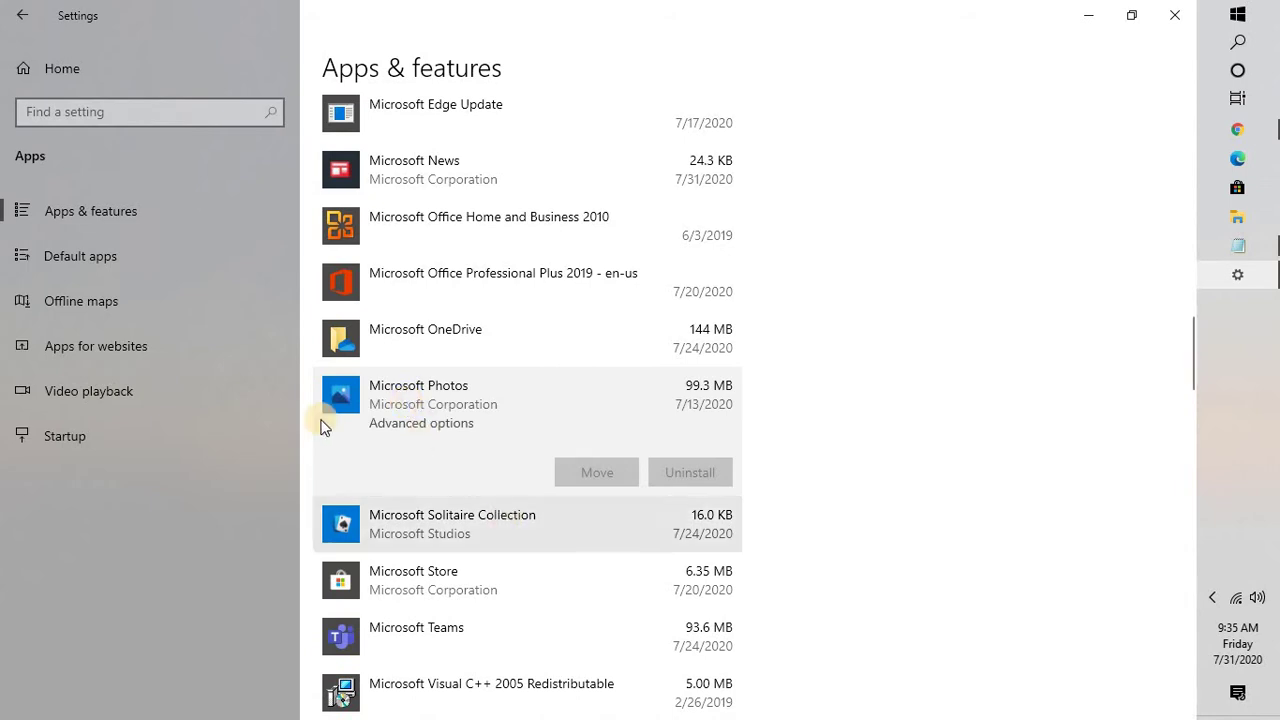
Reset Microsoft Photos from its Advanced options, confirming data deletion, then close Settings
click(424, 426)
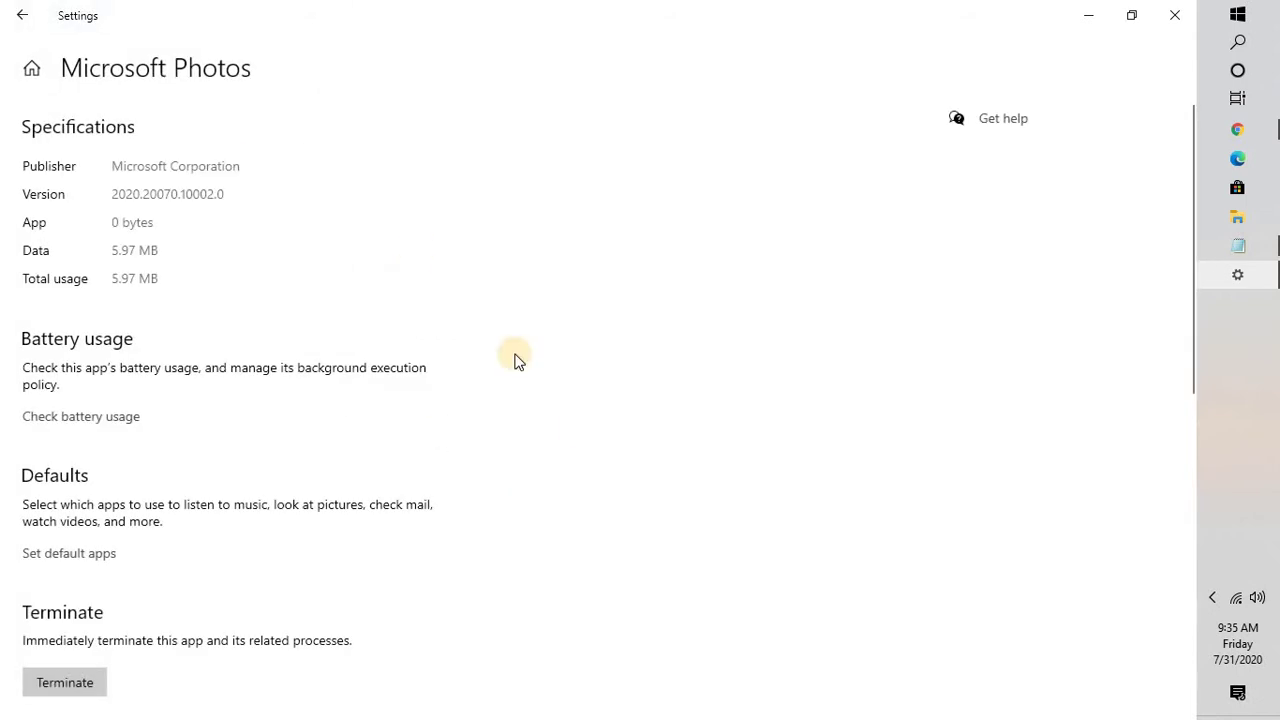
scroll(585, 432, down, 3)
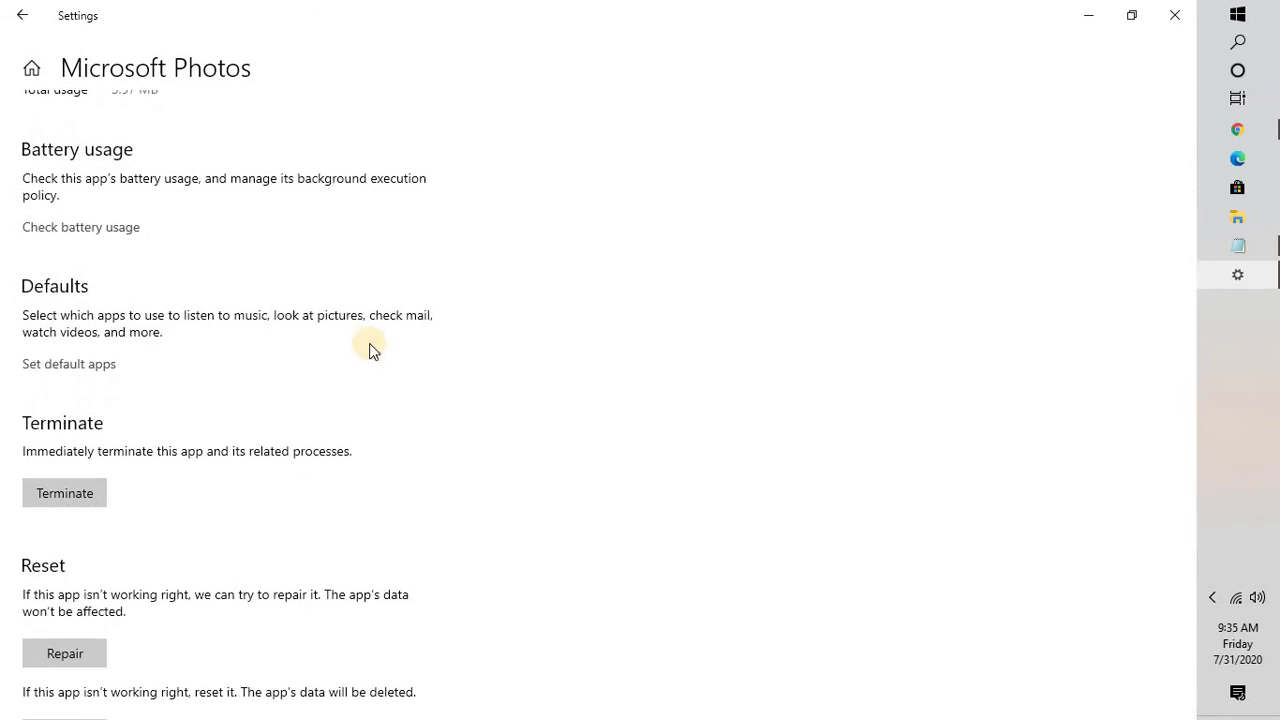
scroll(449, 371, down, 5)
scroll(448, 371, down, 1)
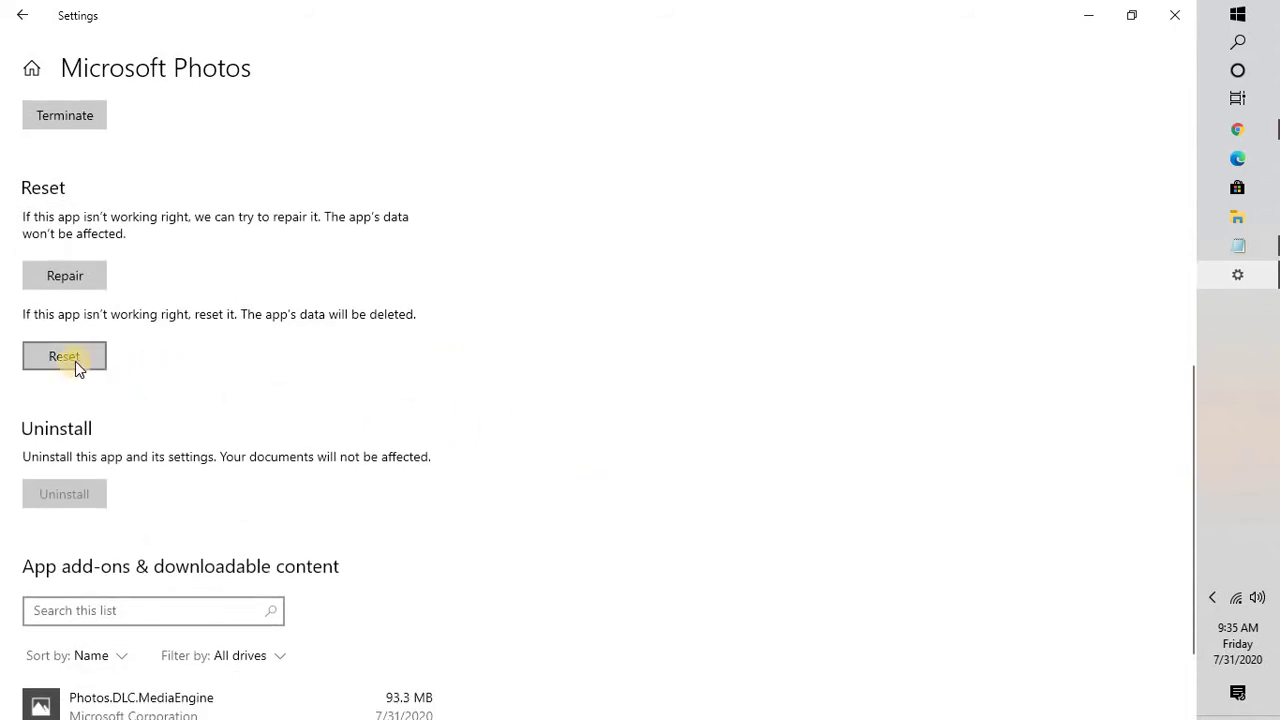
click(75, 359)
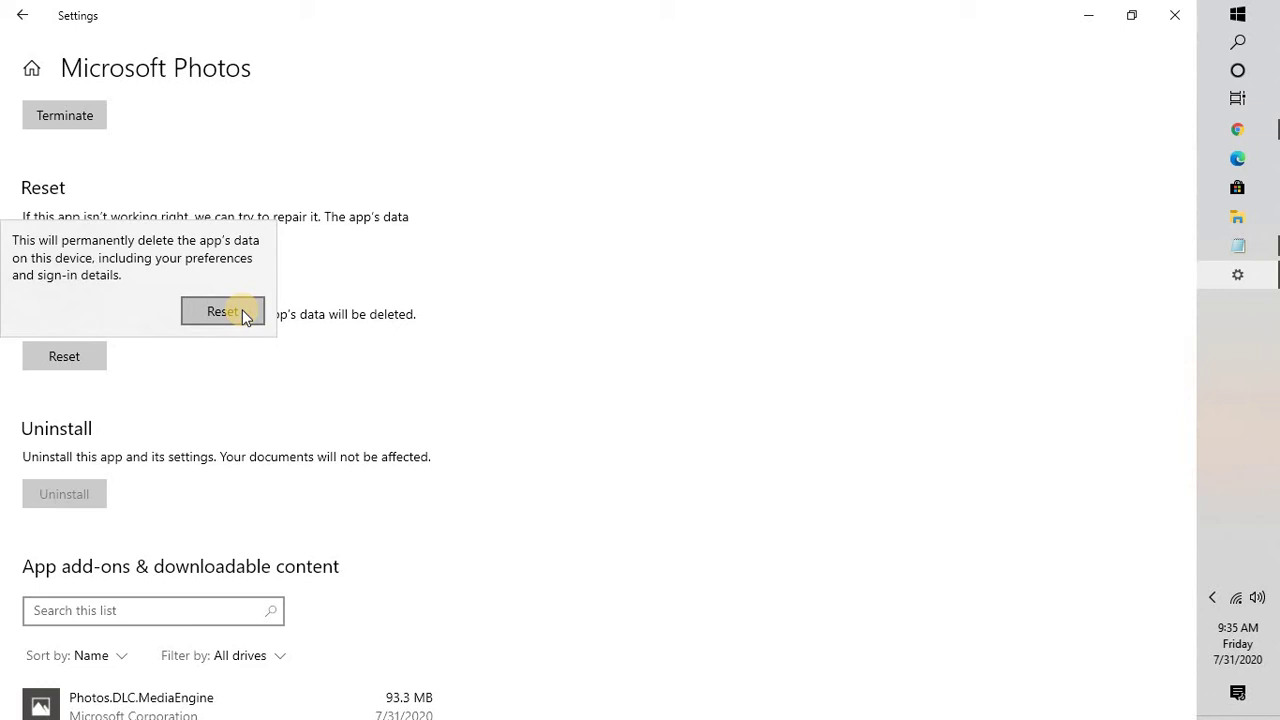
click(242, 309)
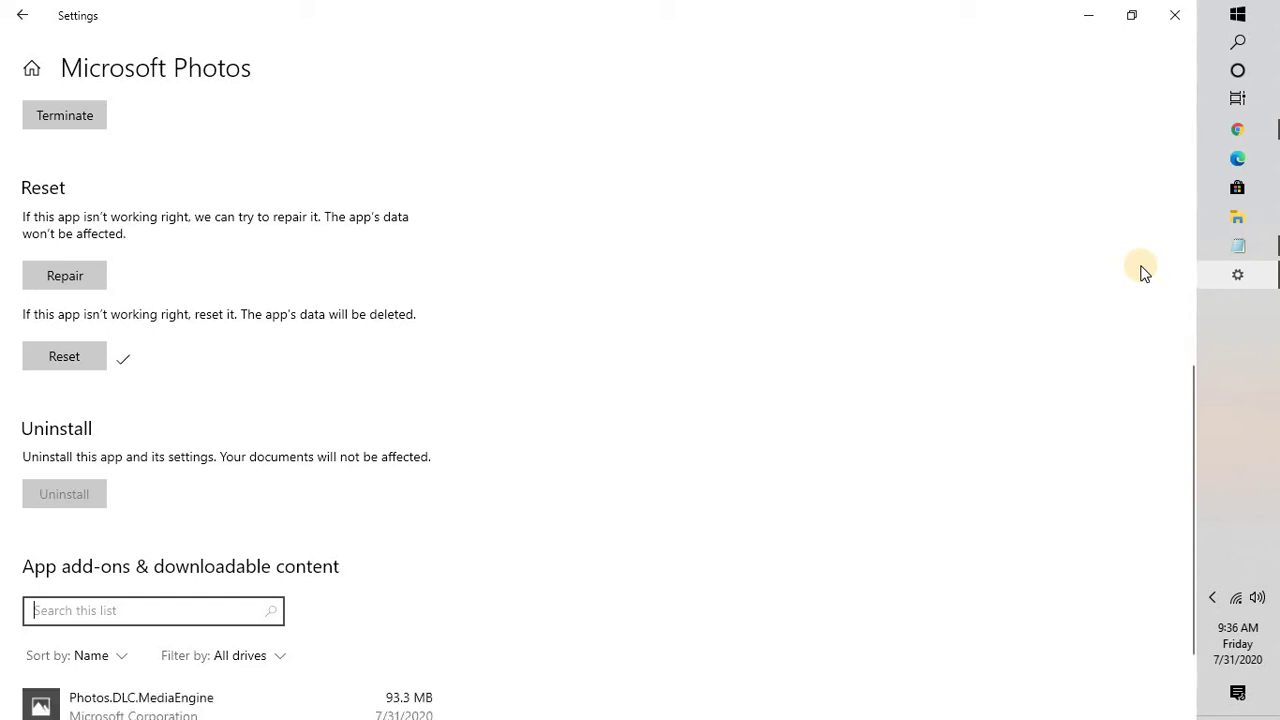
click(1182, 16)
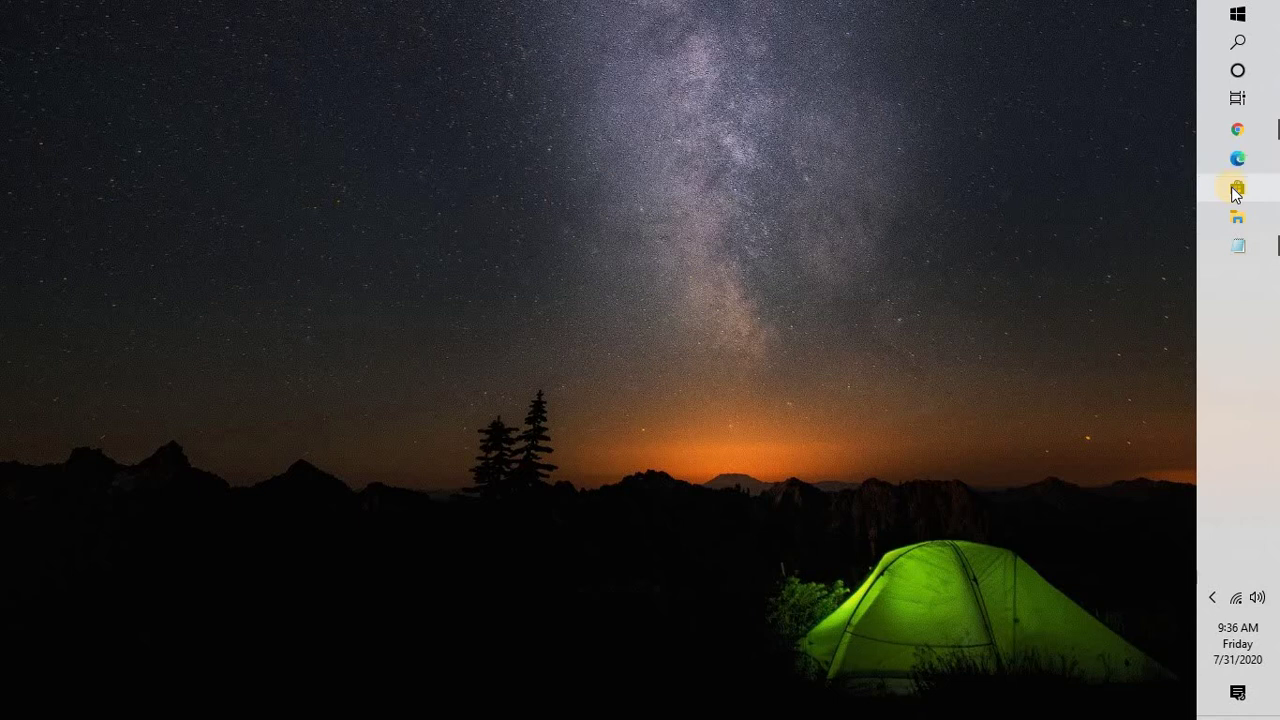
Search Microsoft Store for 'microsoft Photos', open its installed product page, then minimize the Store
click(1237, 190)
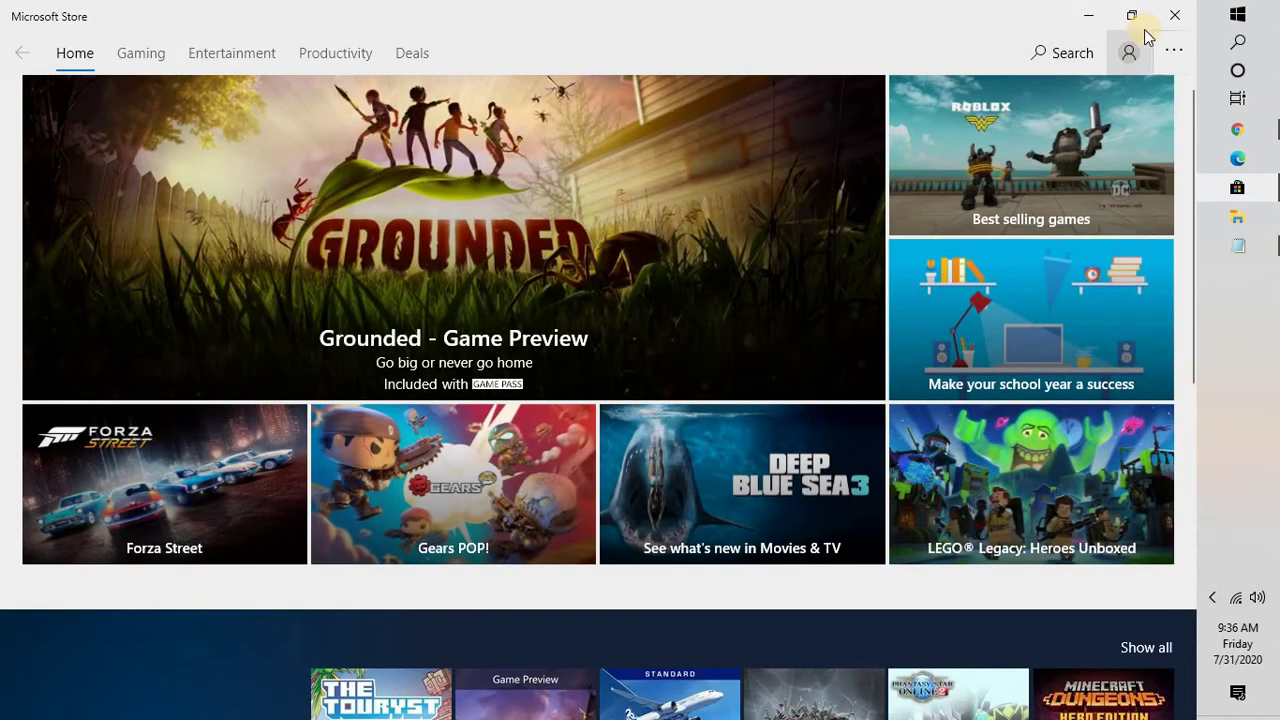
click(1065, 52)
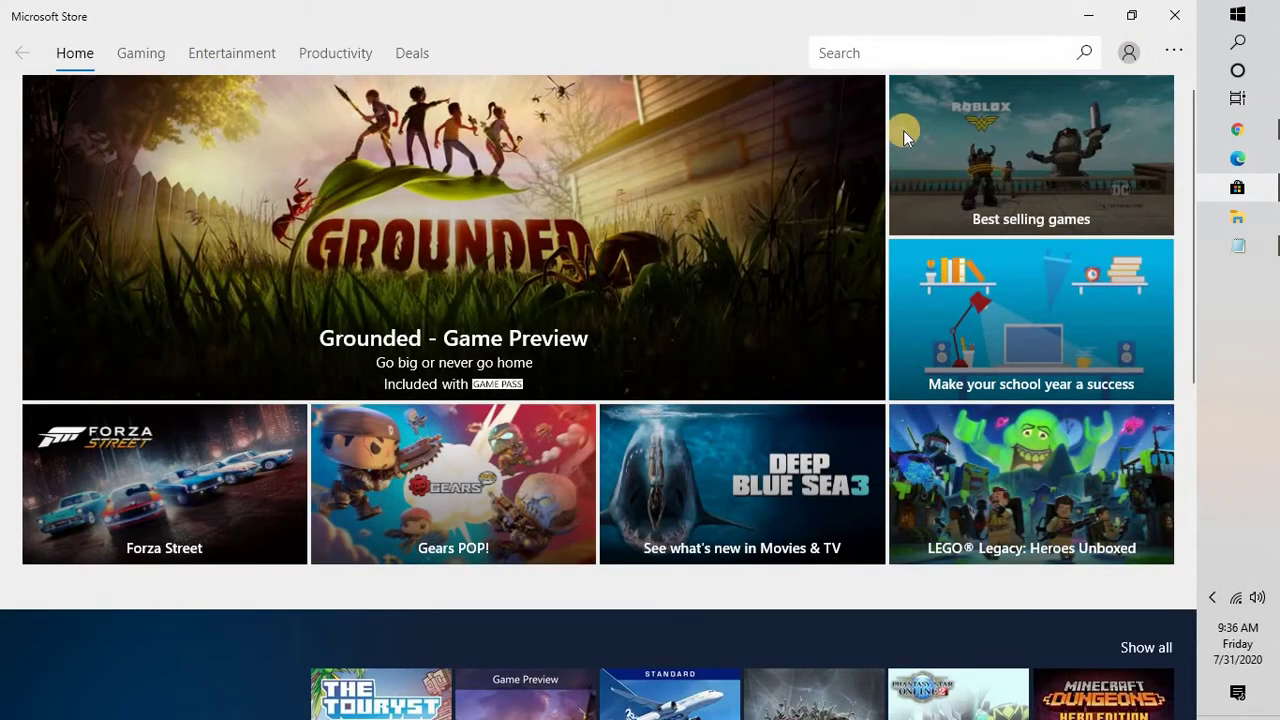
text(mi)
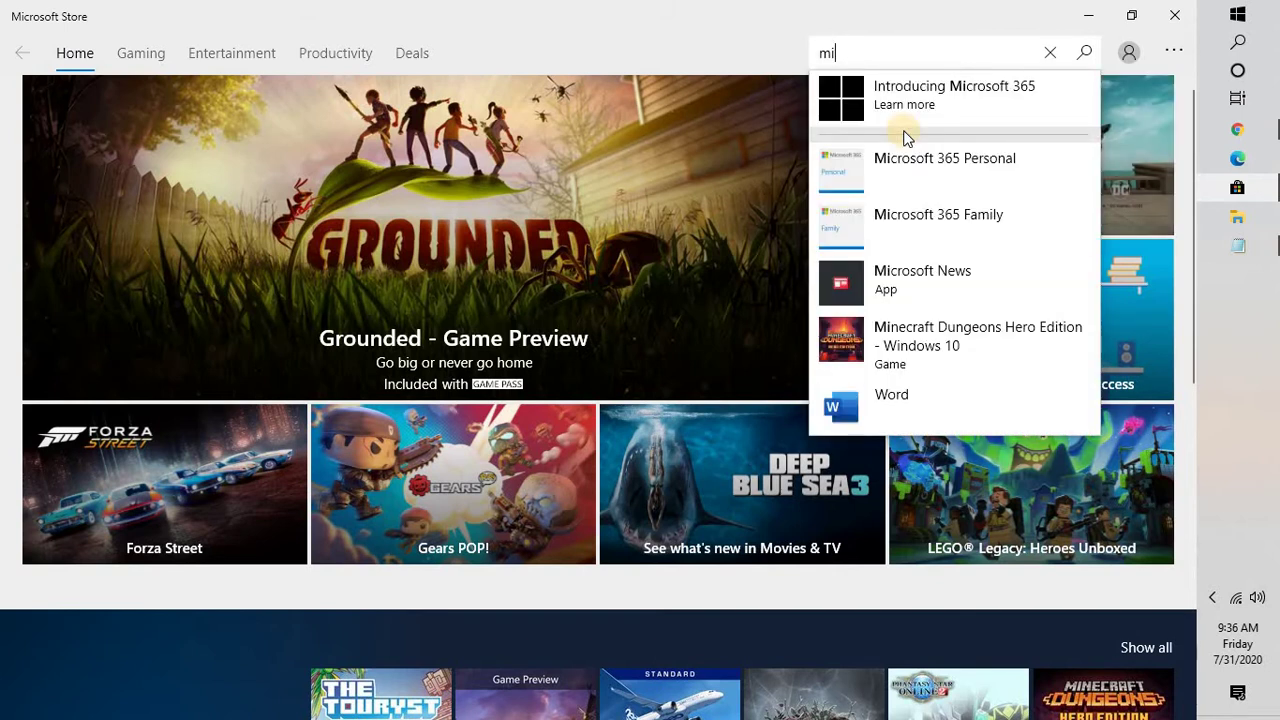
text(crosoft )
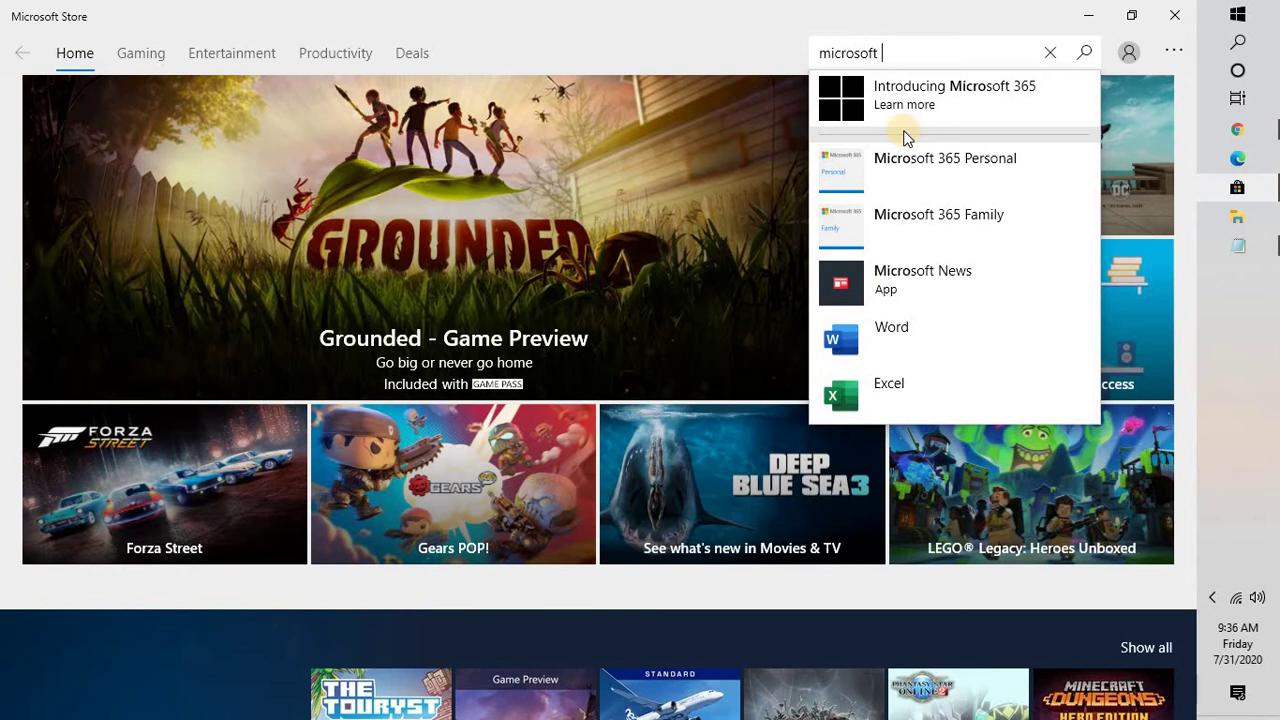
text(Photos)
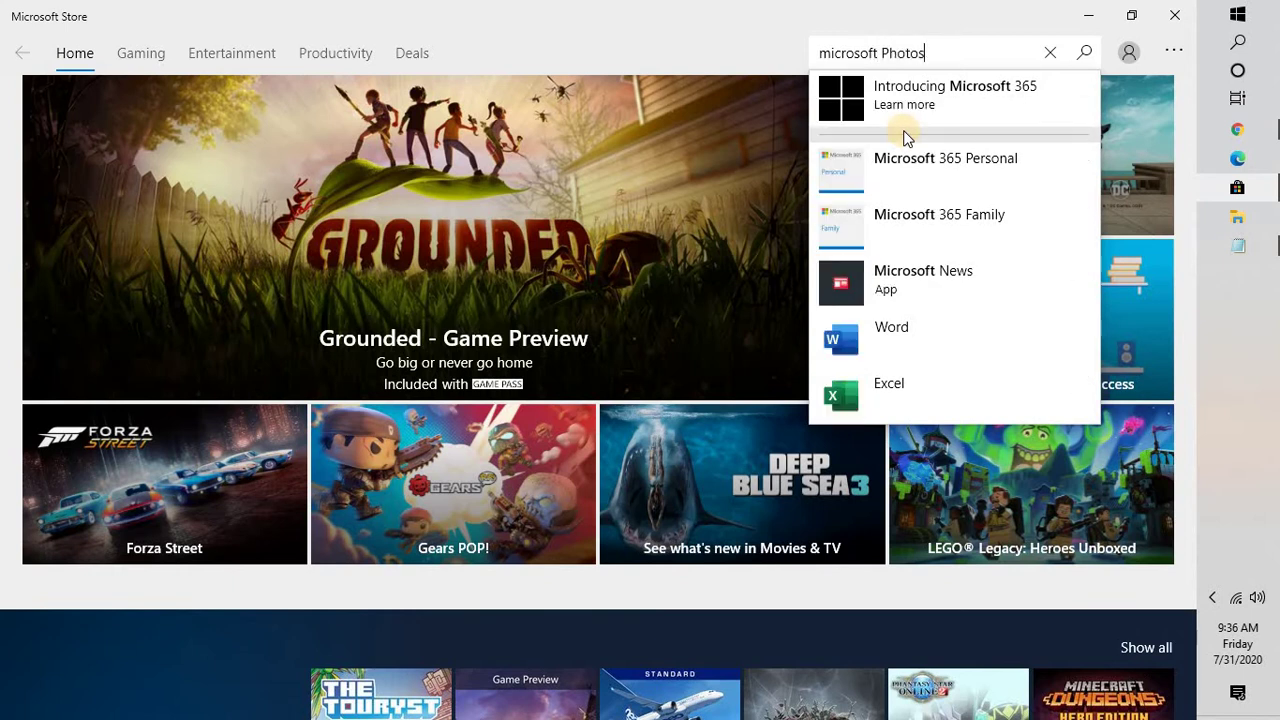
click(912, 100)
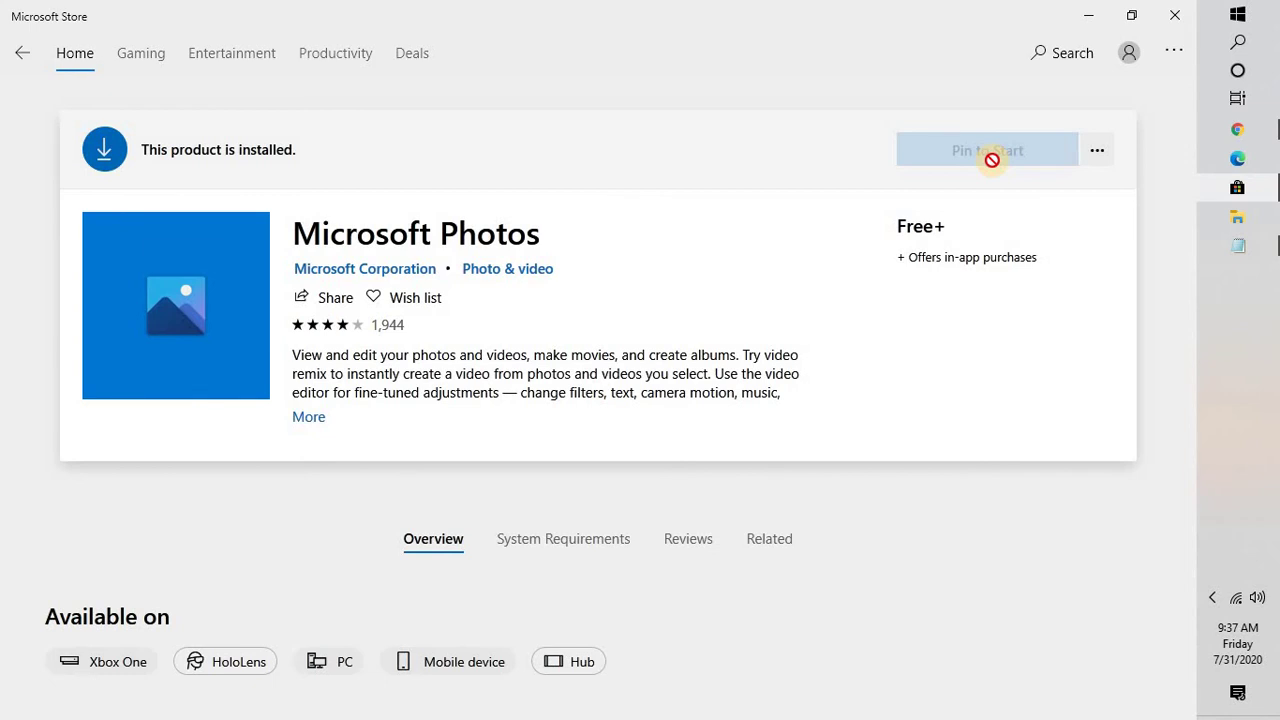
click(1236, 58)
click(343, 137)
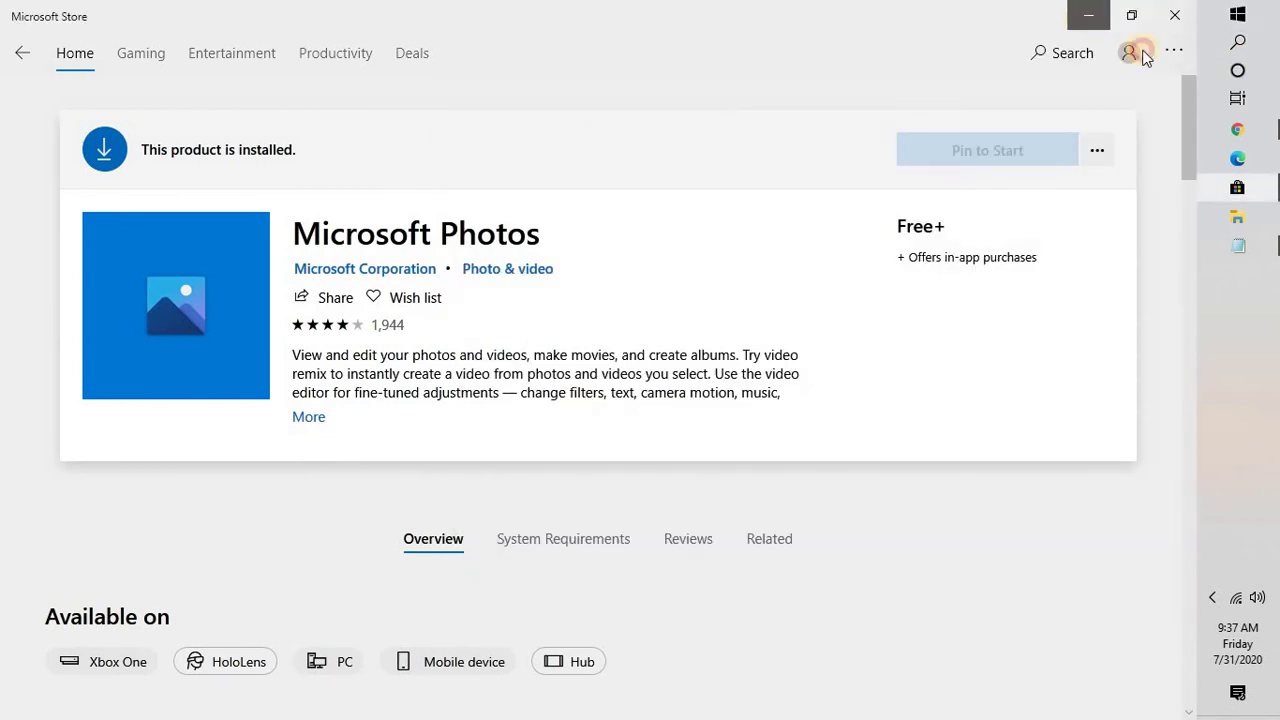
click(1088, 15)
Search 'powers' and run Windows PowerShell as administrator
click(1237, 41)
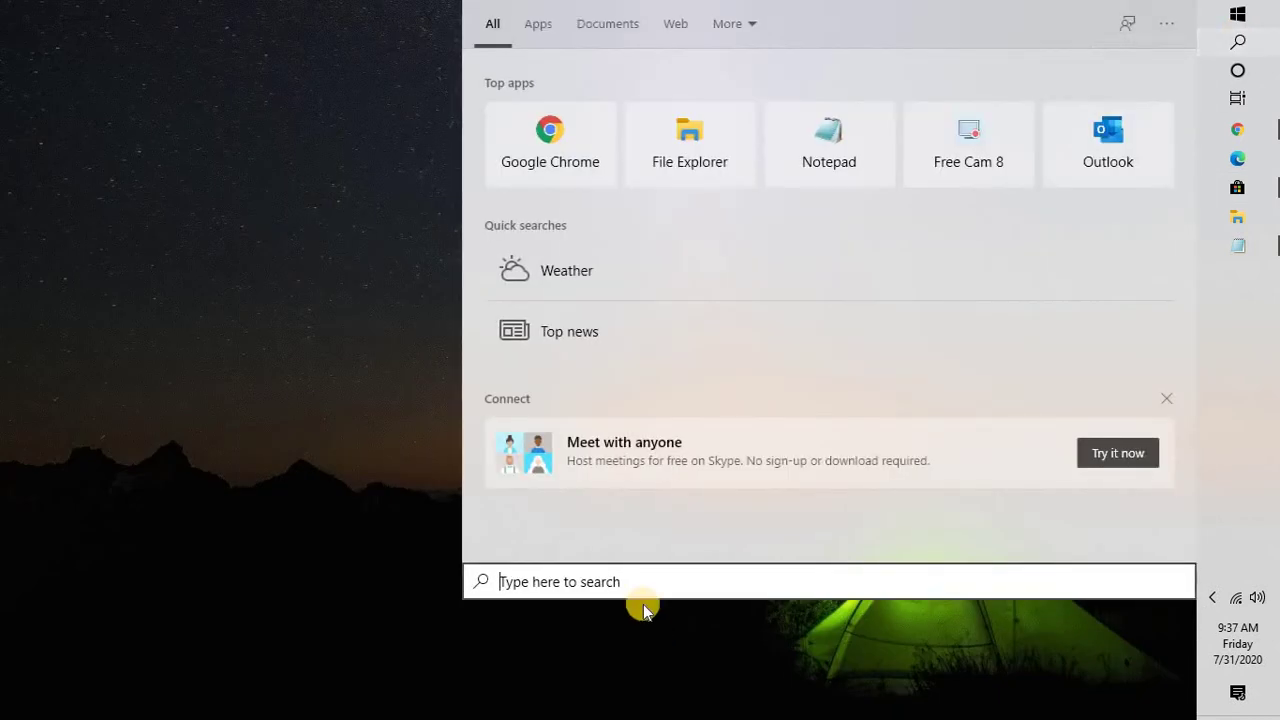
text(pow)
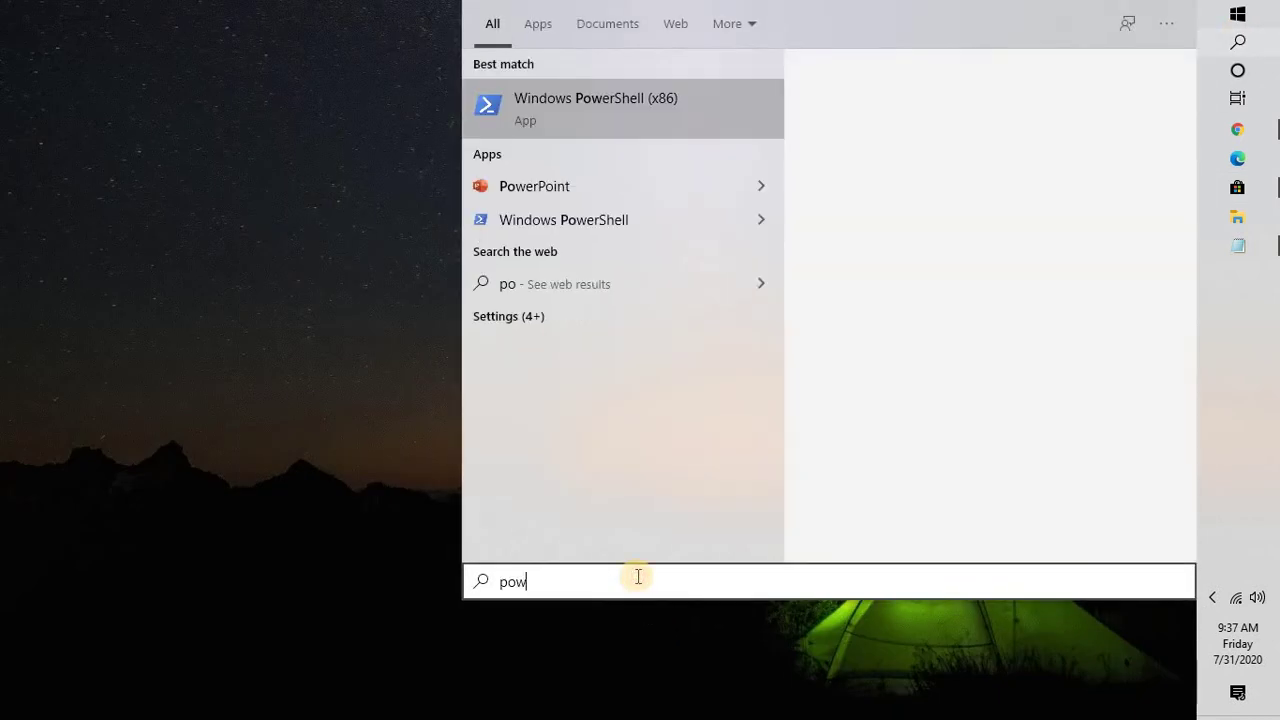
text(ers)
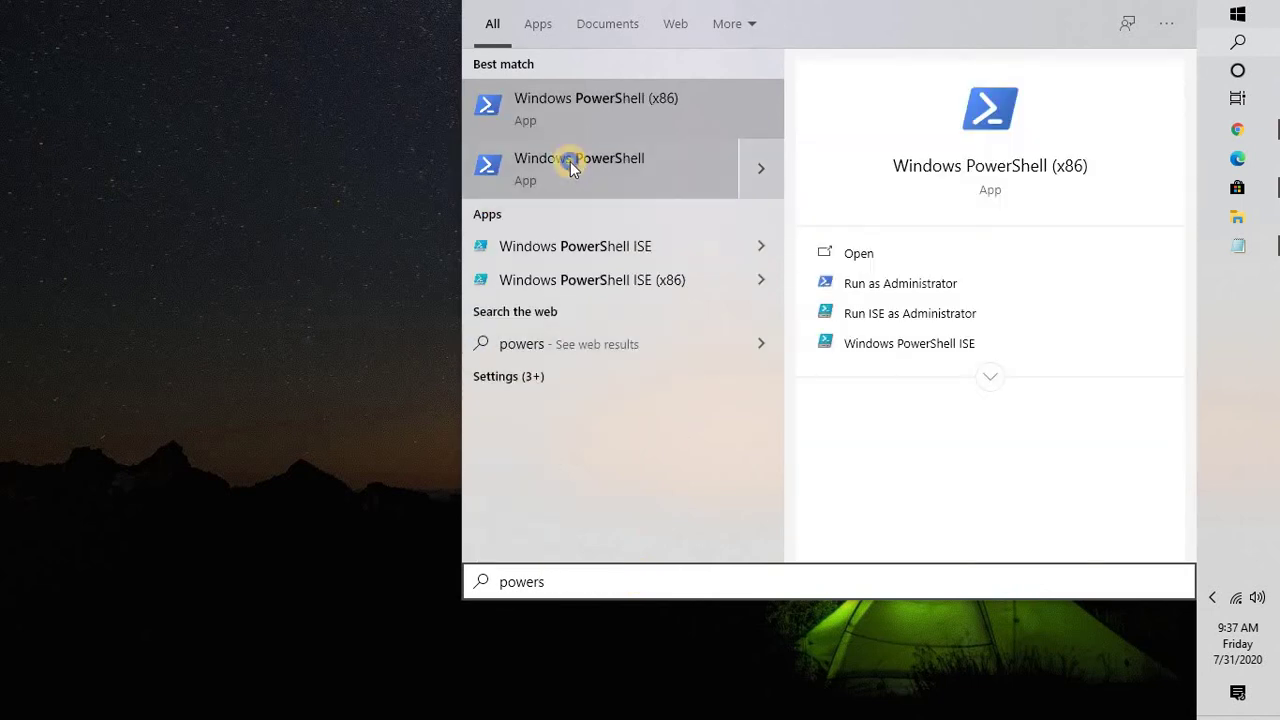
right_click(570, 161)
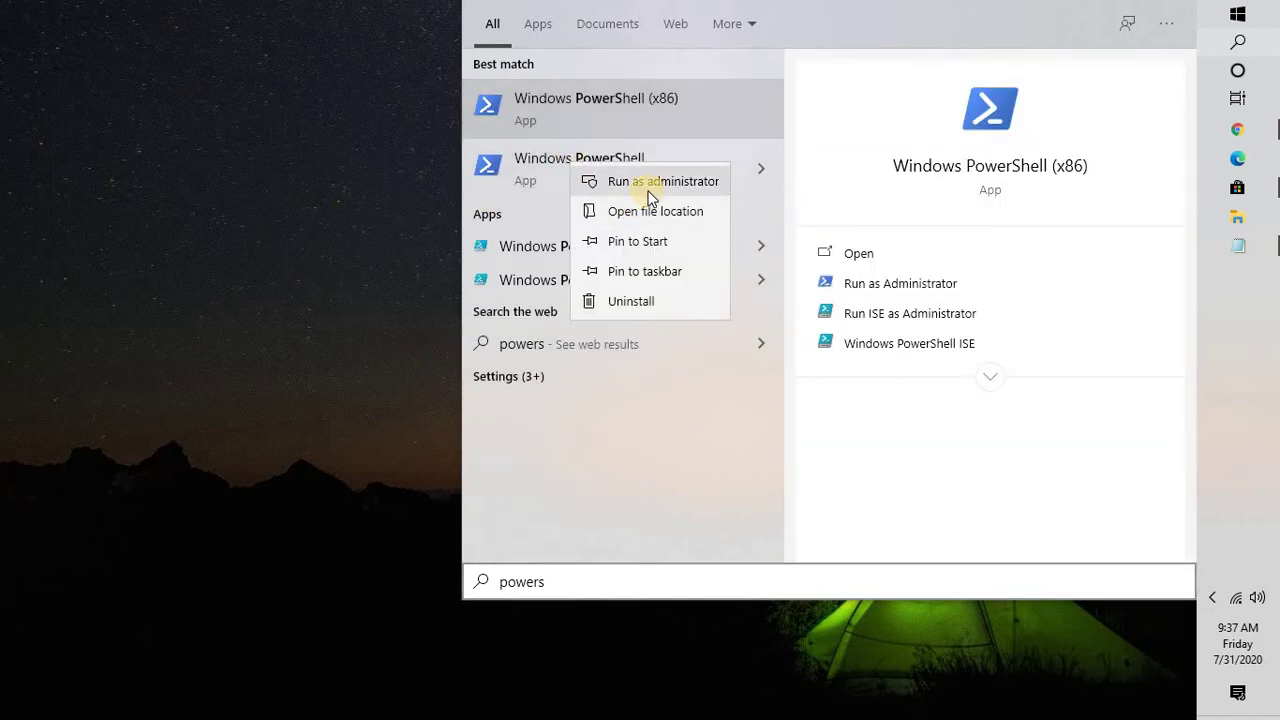
right_click(539, 165)
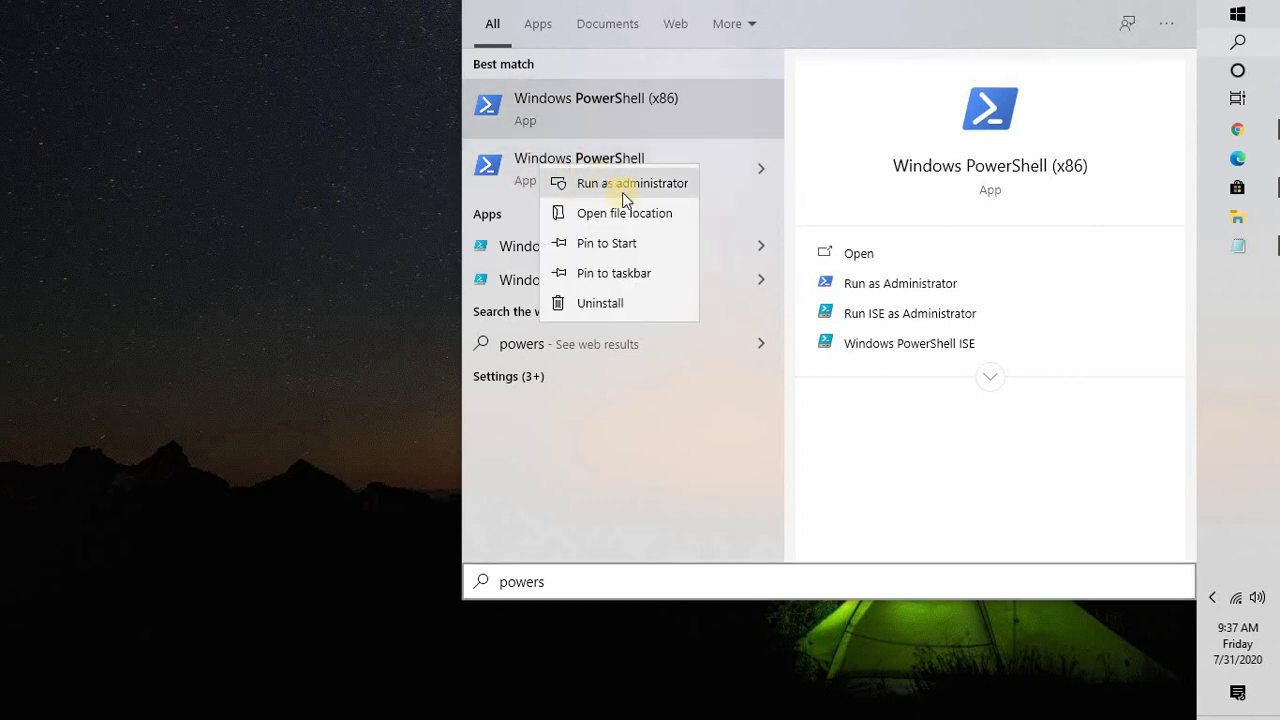
click(620, 184)
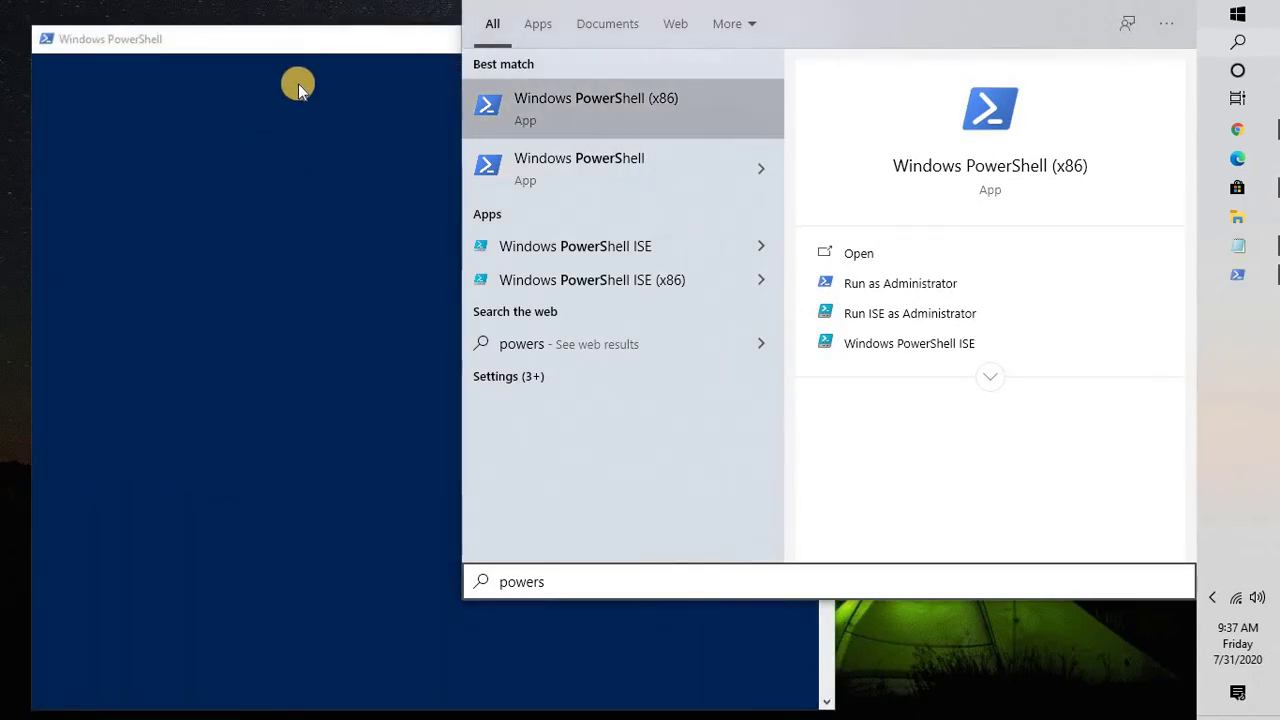
click(297, 85)
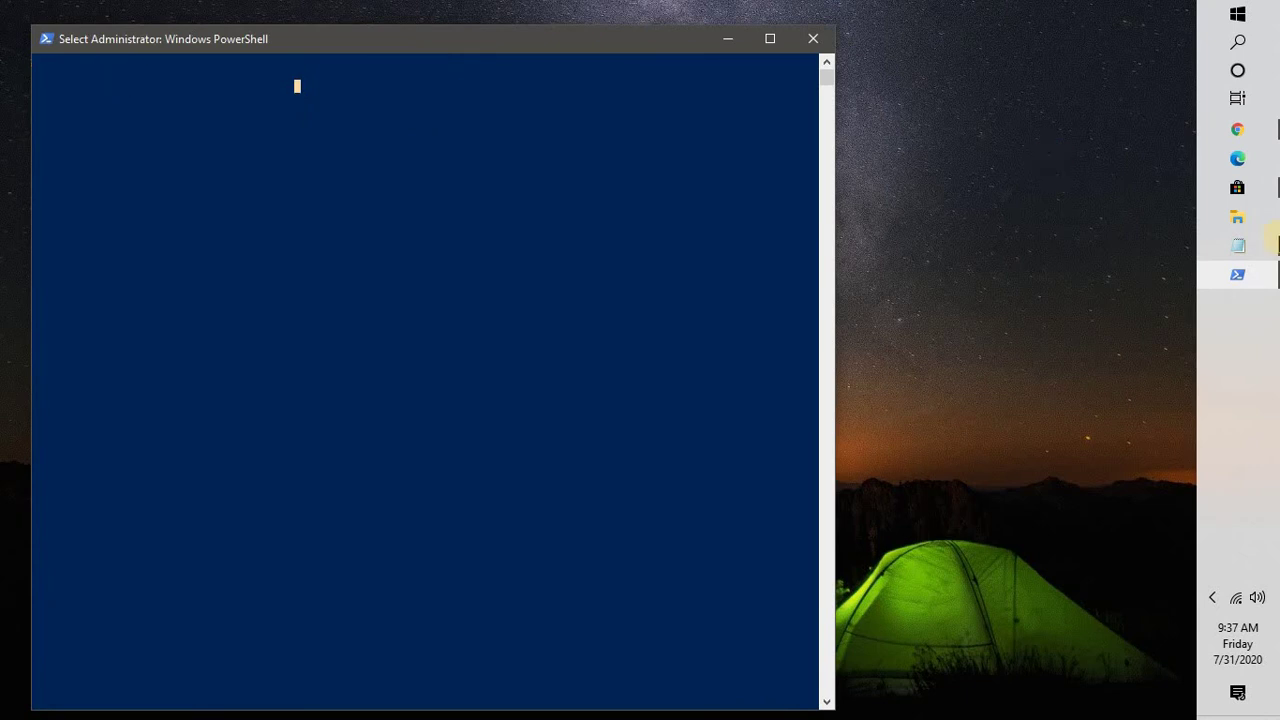
Paste the get-appxpackage *Microsoft.Windows.Photos* | remove-appxpackage command from Notepad into PowerShell
click(1238, 245)
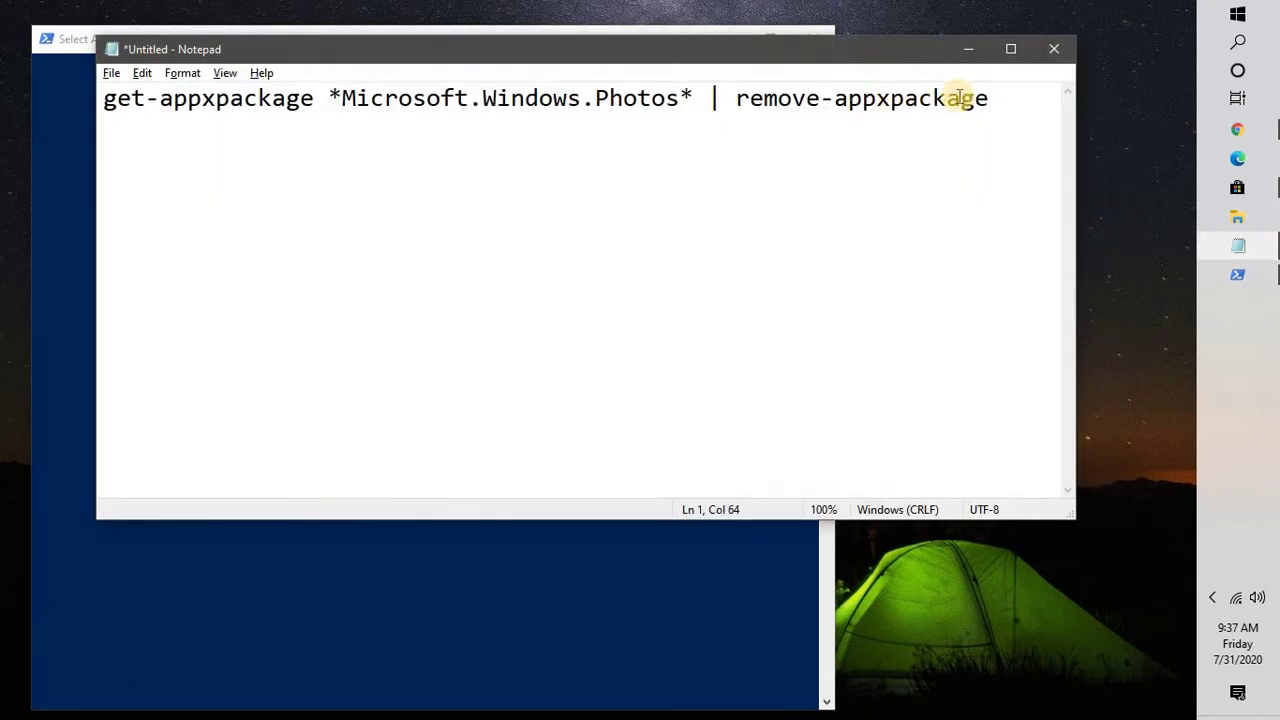
drag(934, 97, 74, 94)
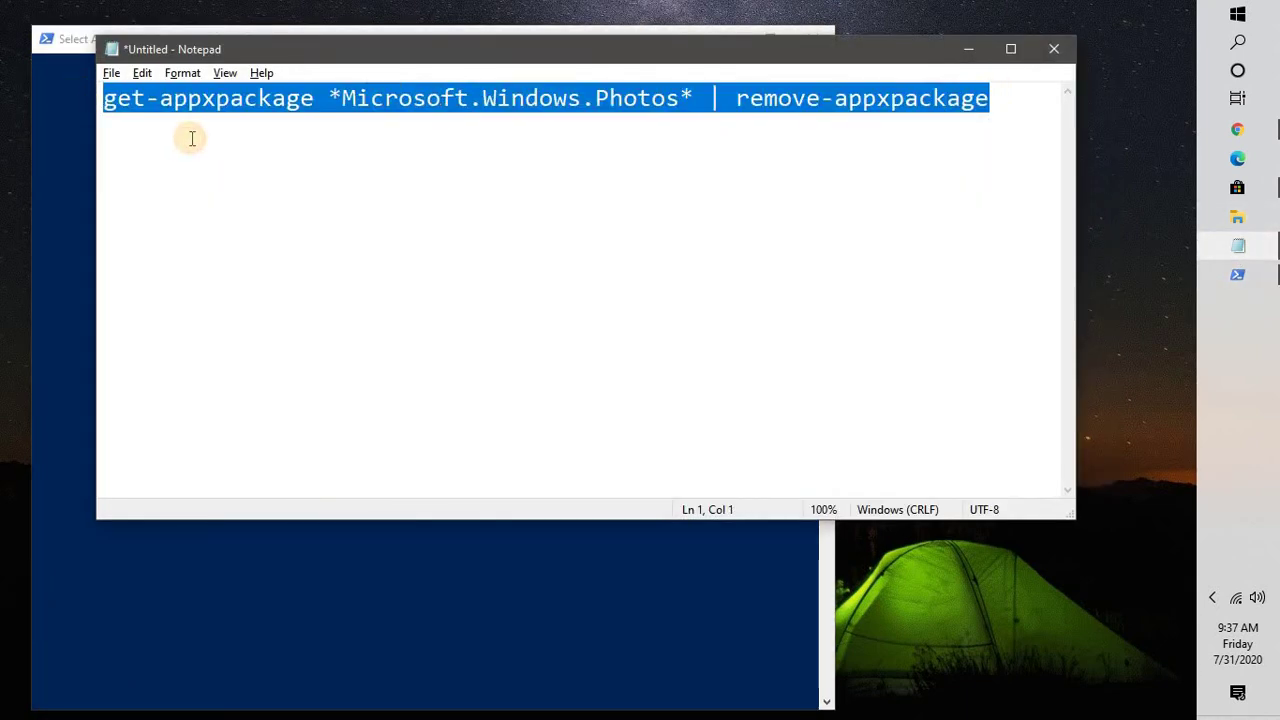
click(73, 97)
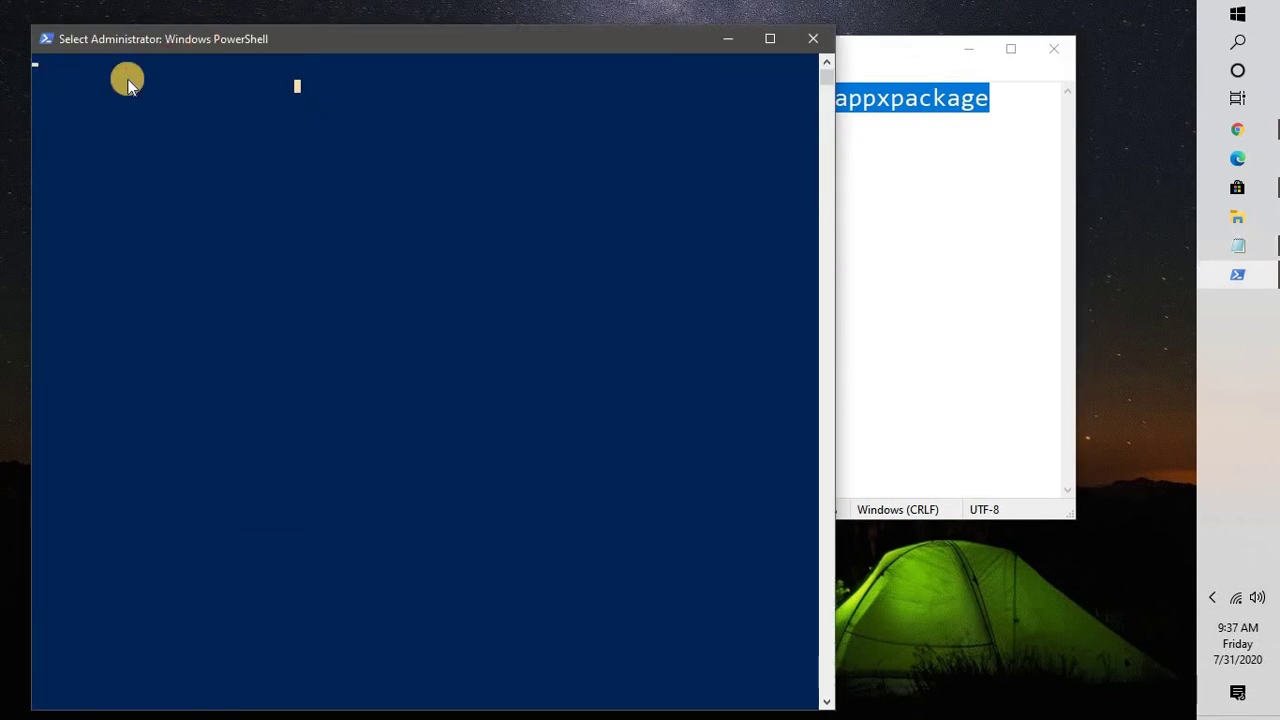
key(Escape)
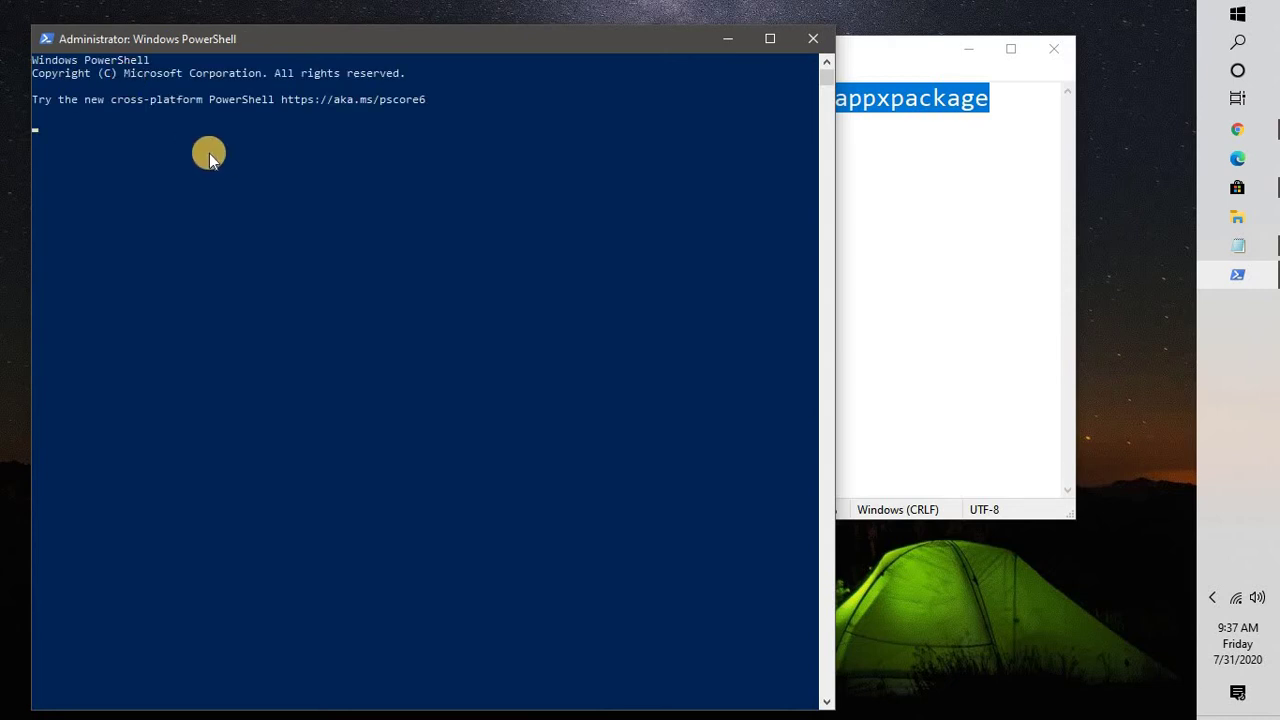
right_click(366, 53)
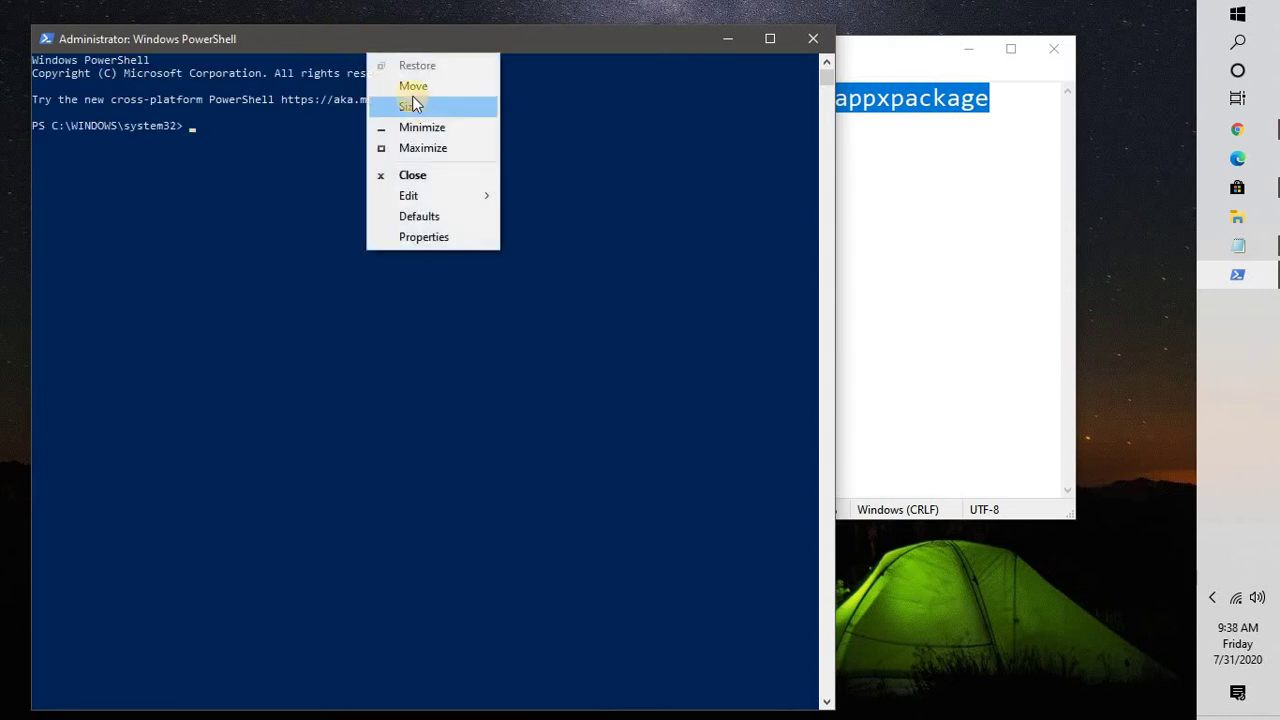
click(289, 141)
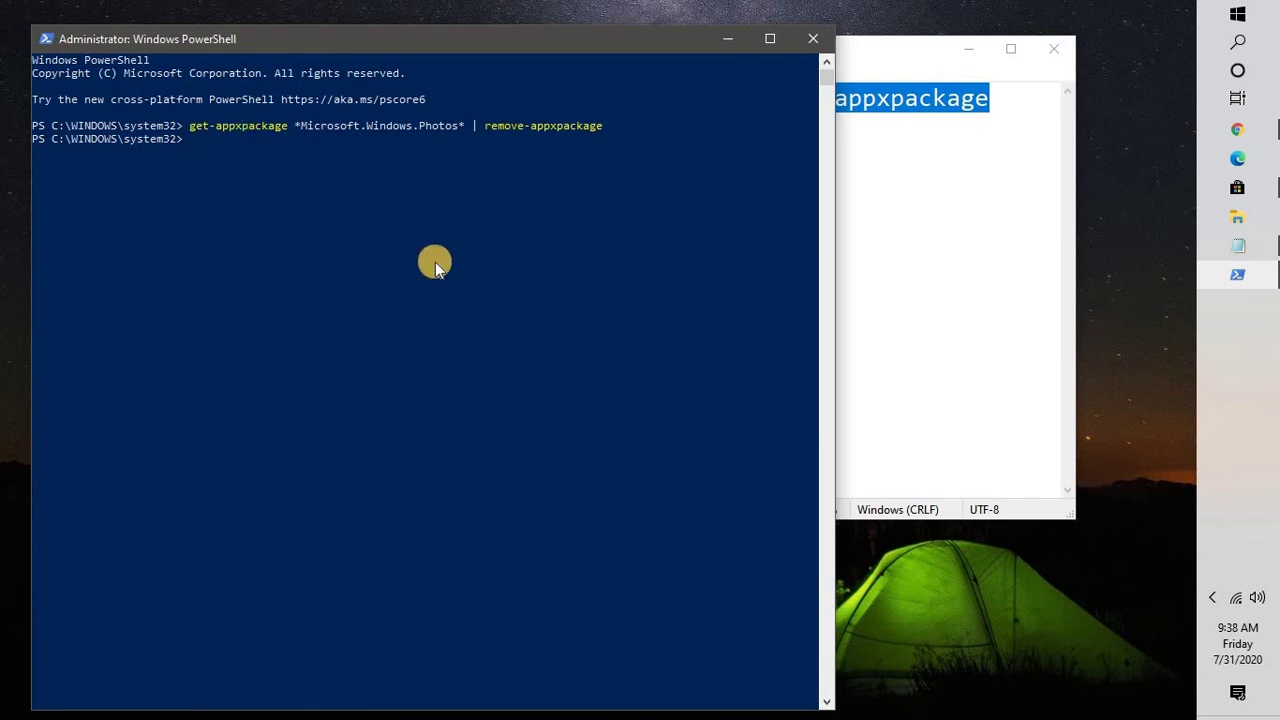
Close PowerShell and return Microsoft Store to its Home page
click(812, 42)
mouse_move(1237, 189)
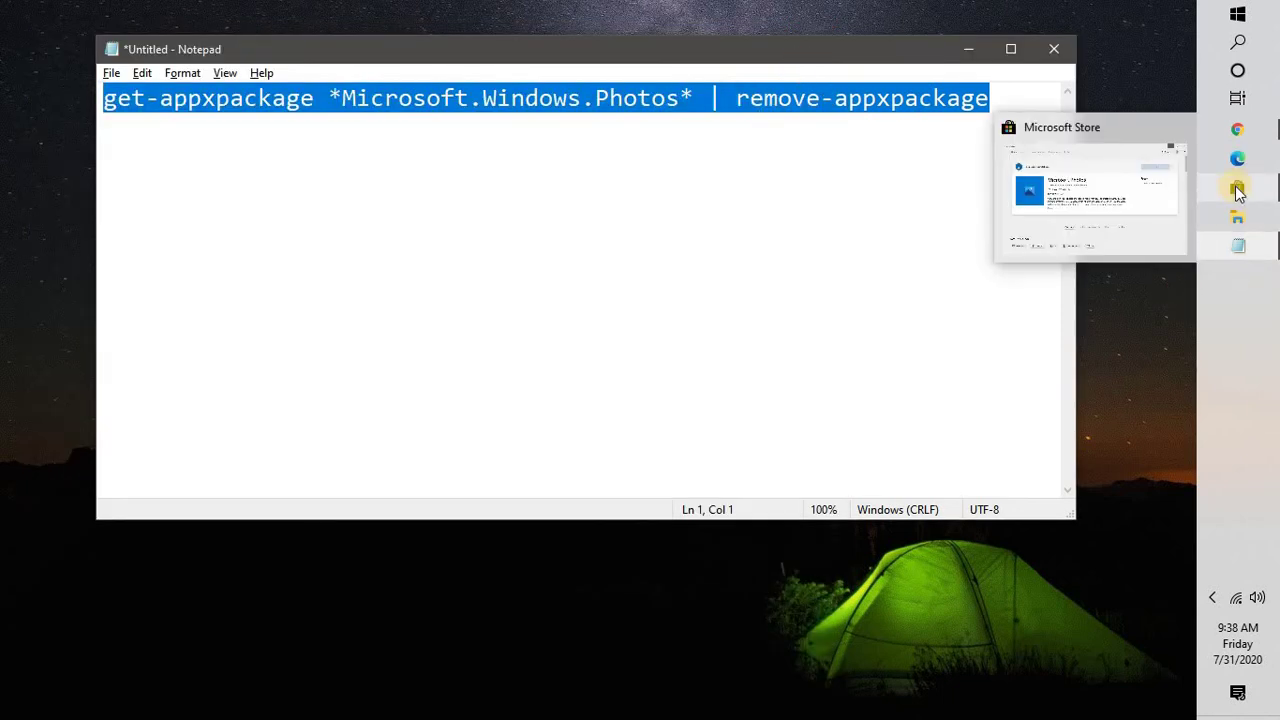
click(426, 311)
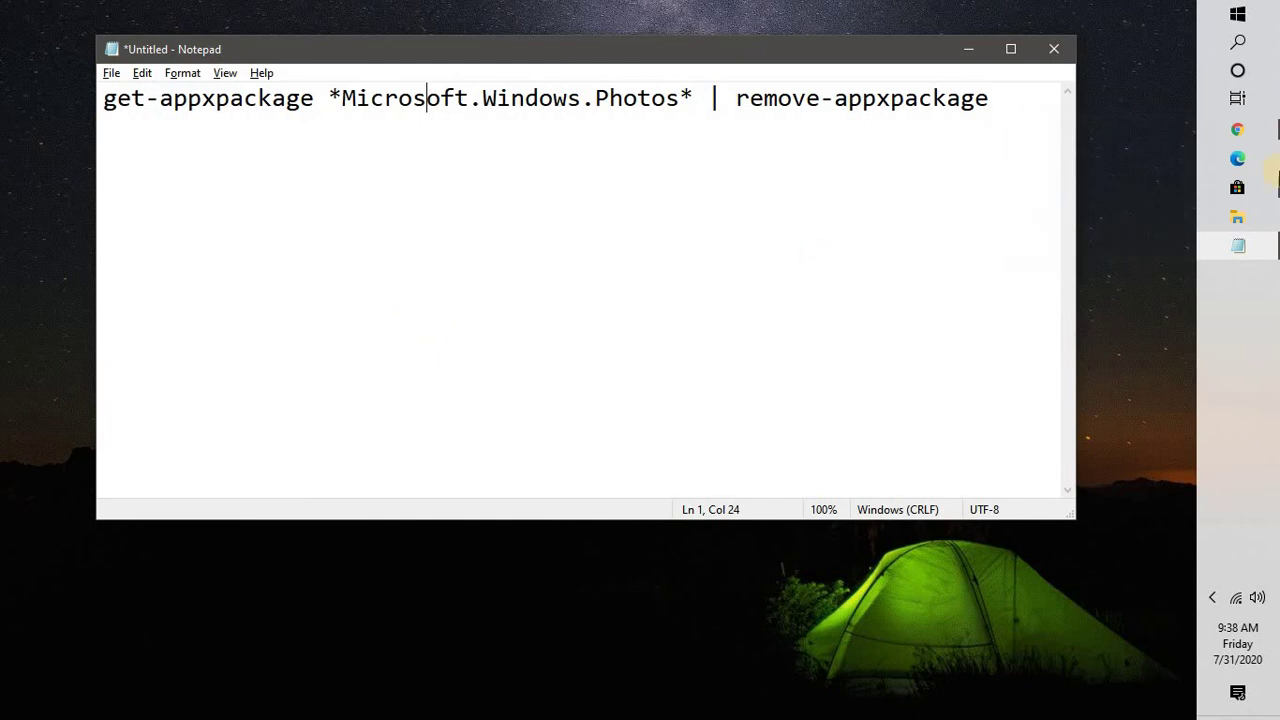
mouse_move(1238, 195)
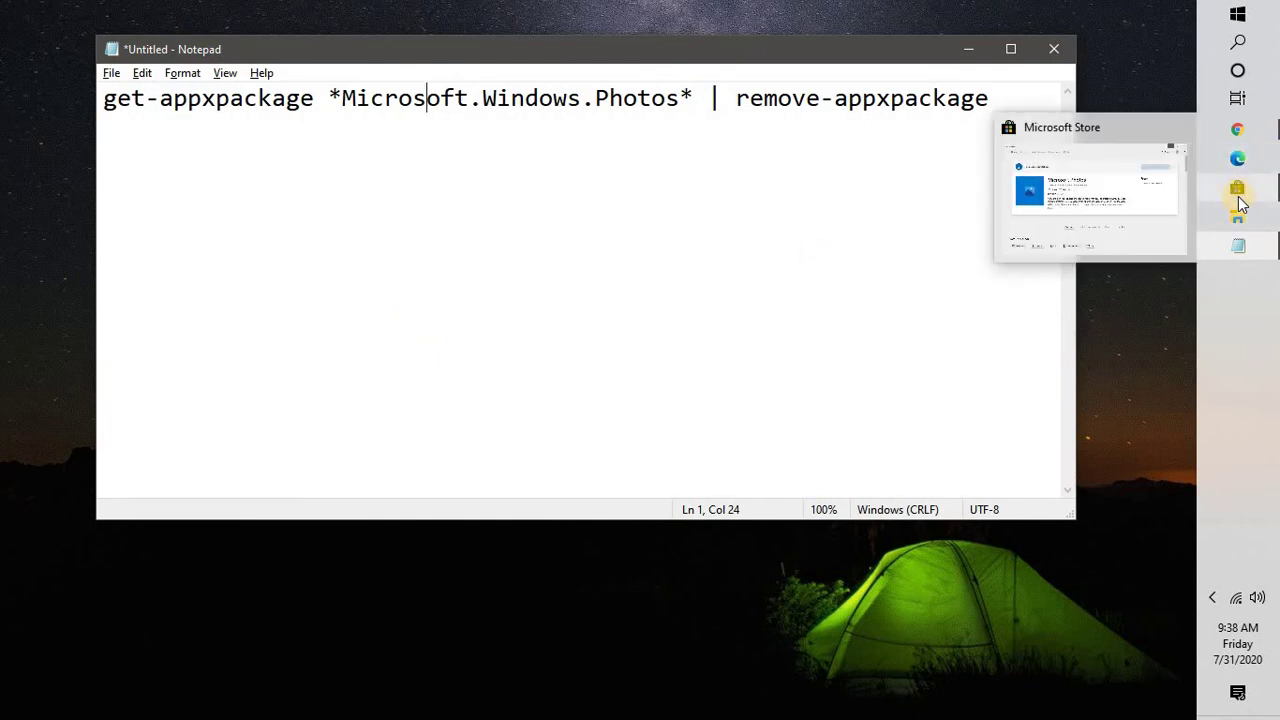
click(1237, 194)
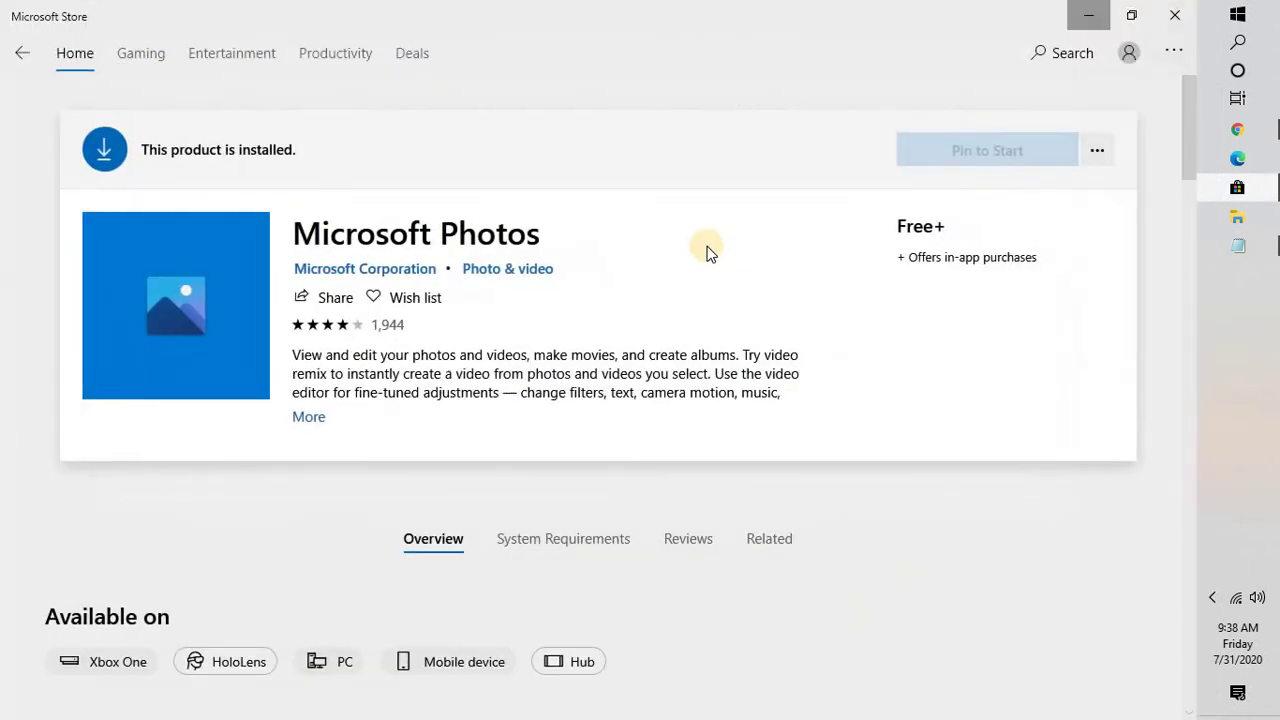
click(30, 63)
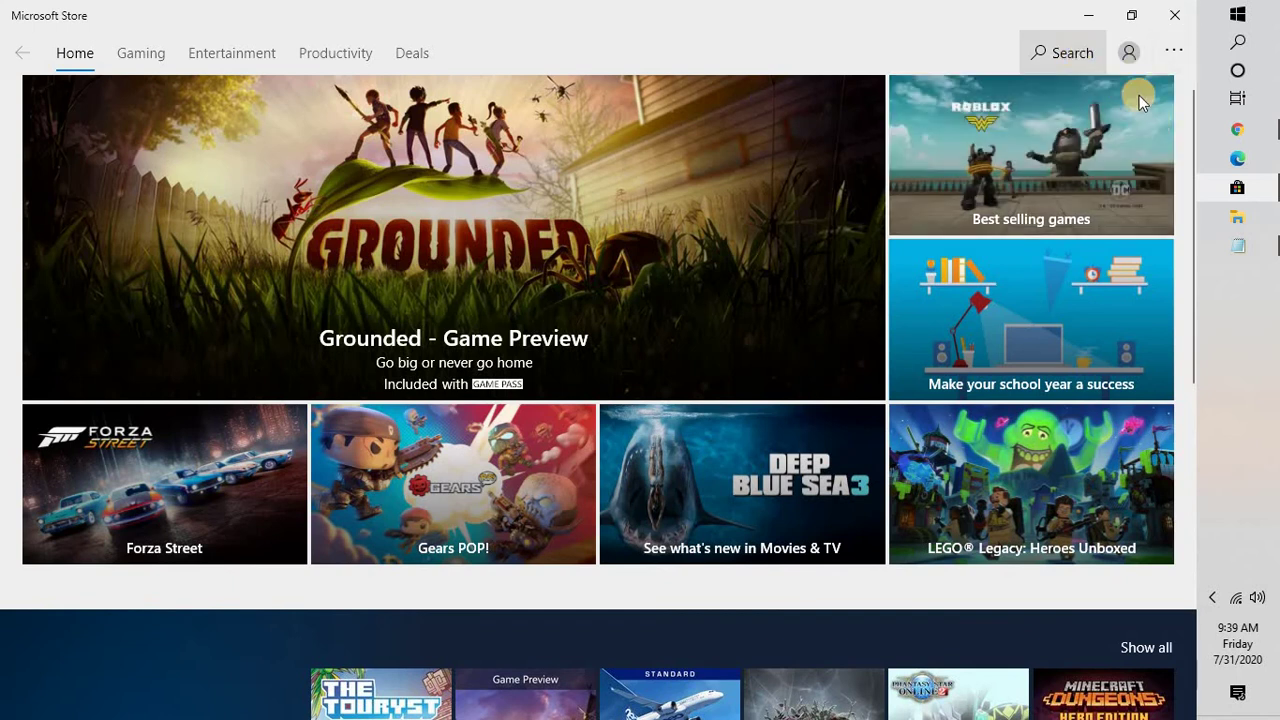
Search the Store for 'microsoft photos' and click Get to reinstall it
click(1063, 52)
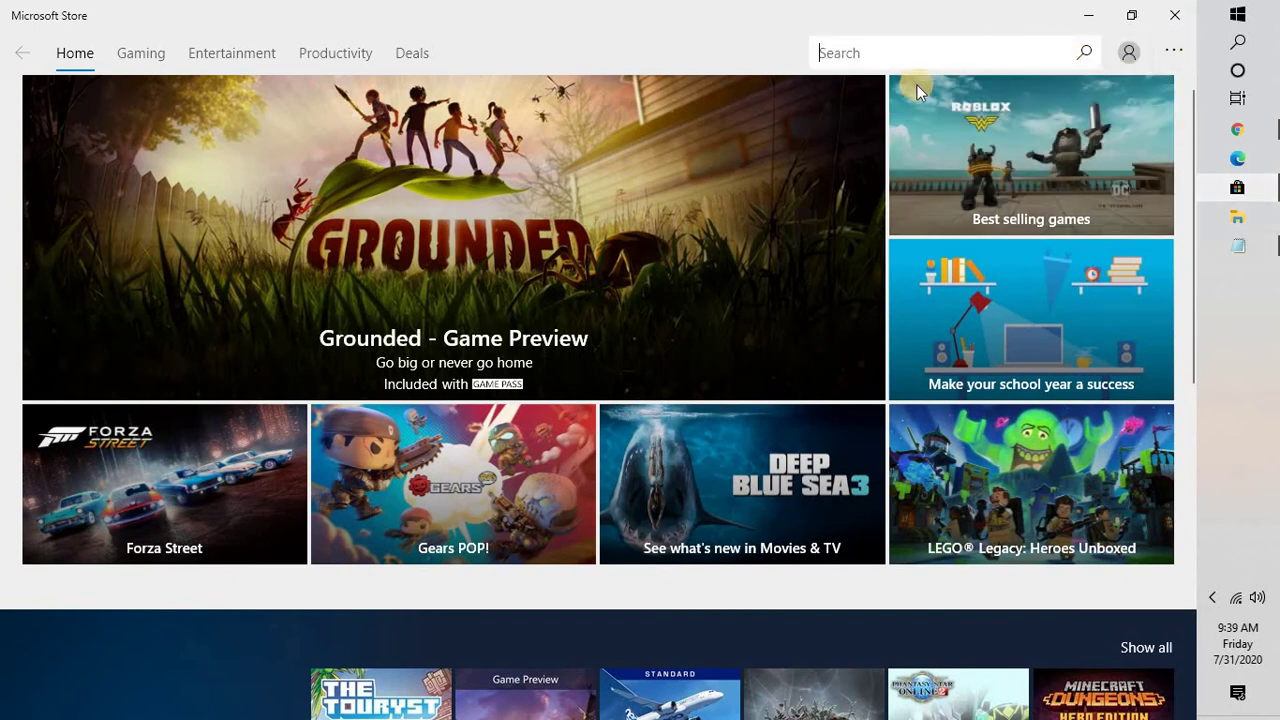
text(micro)
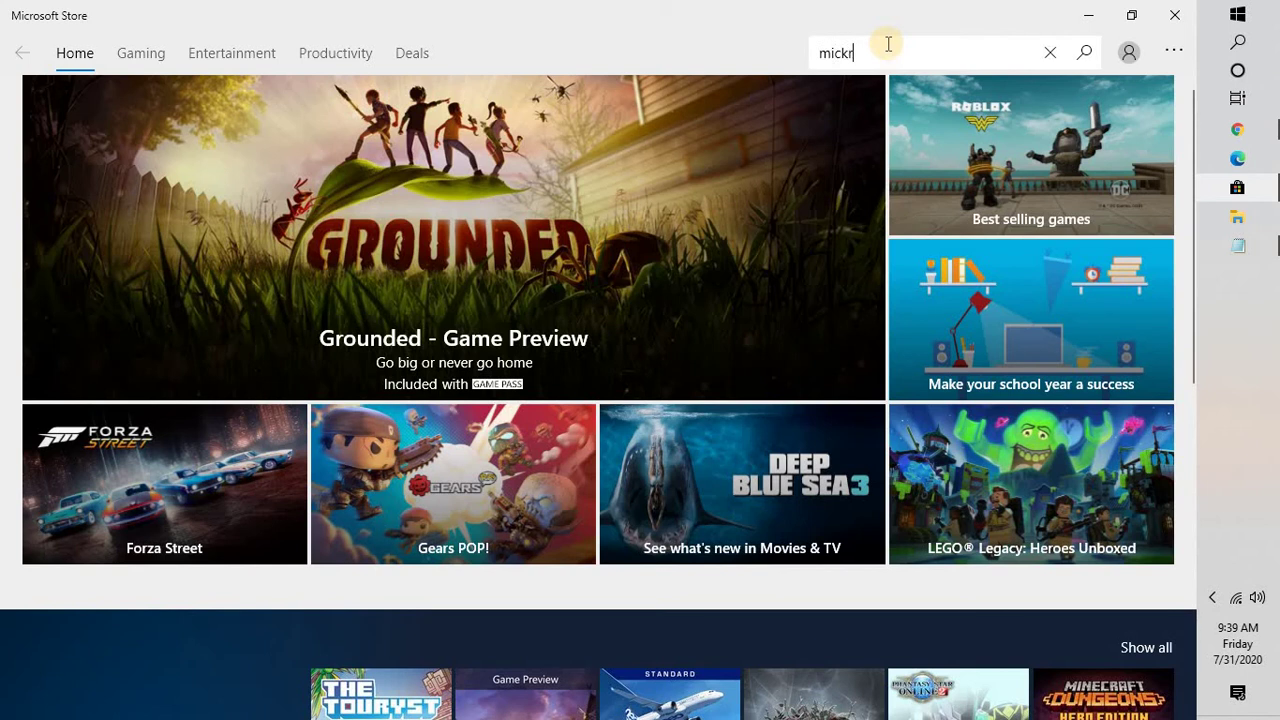
key(BackSpace)
key(BackSpace)
text(ros)
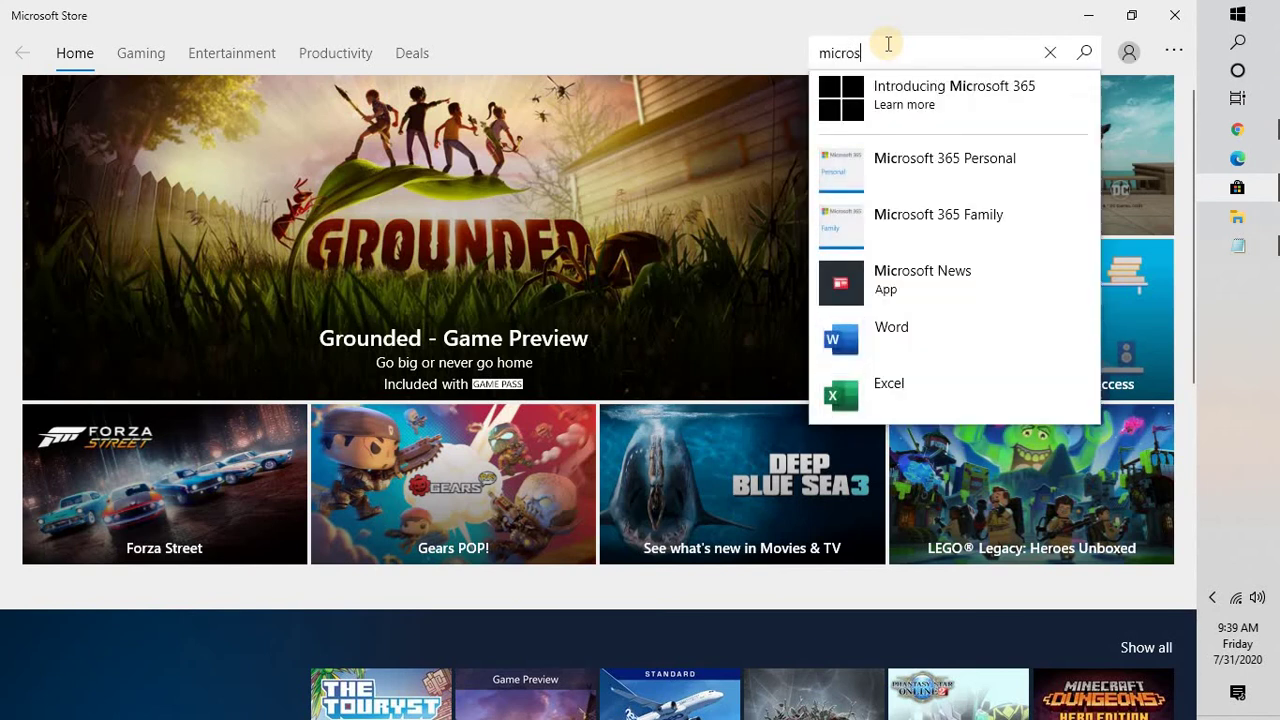
text(o)
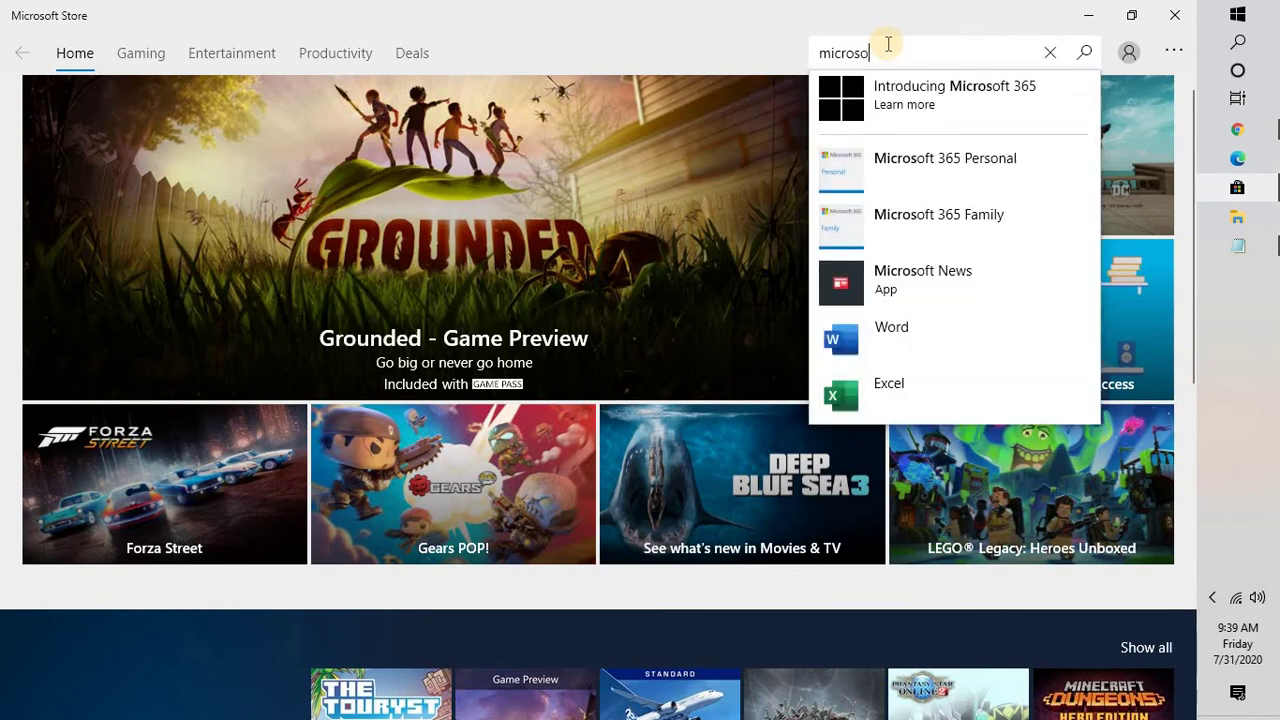
text(ft photos)
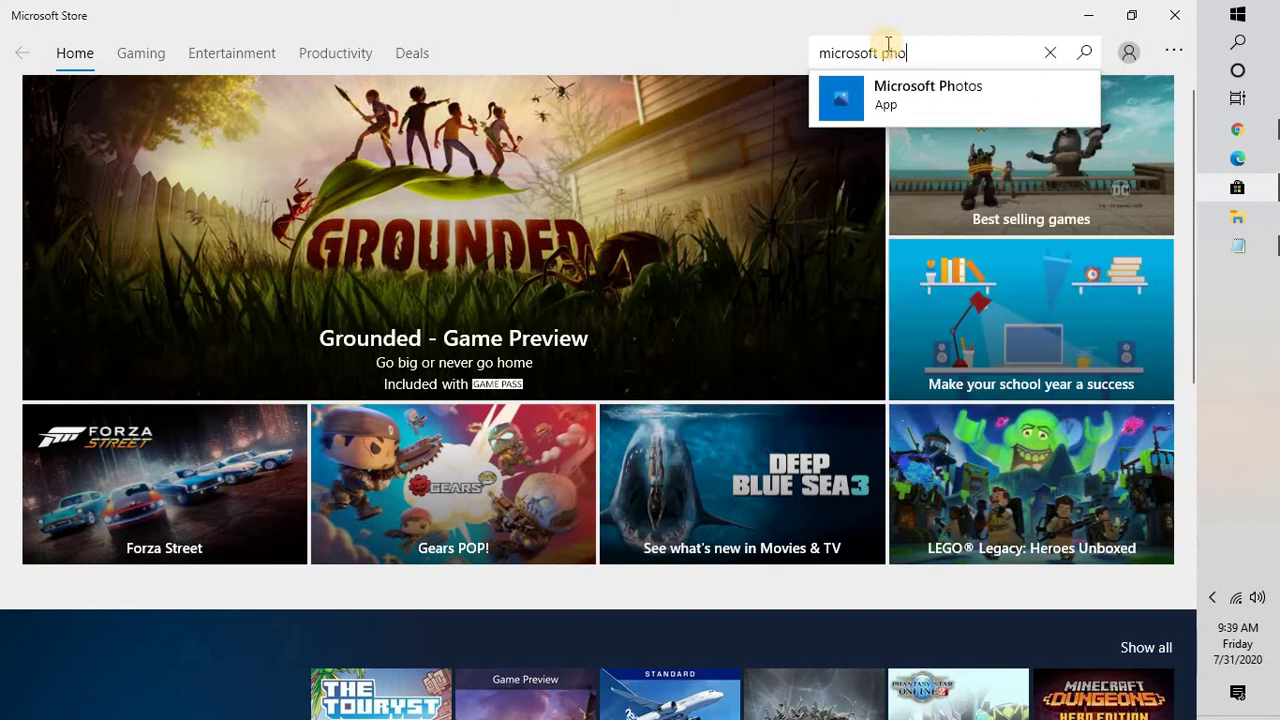
click(923, 89)
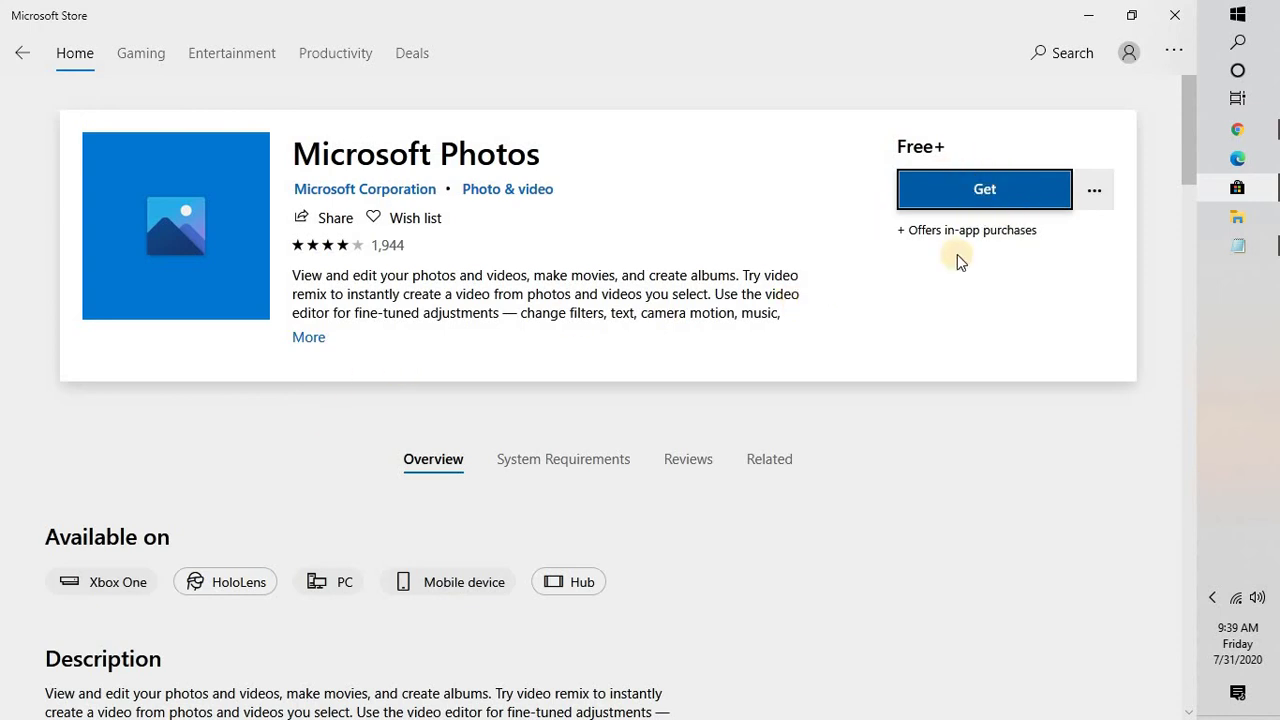
click(985, 190)
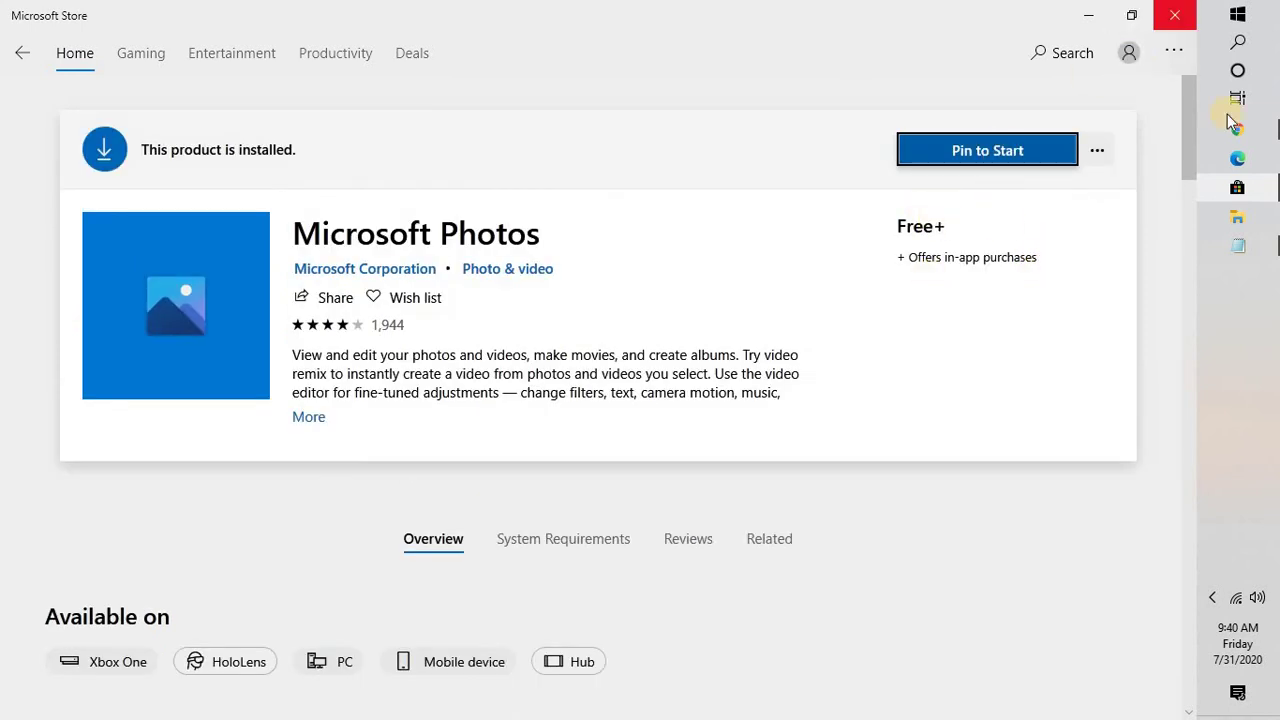
Search 'photos', launch the Photos app, and click Next and Let's go! on the welcome dialog
click(1246, 43)
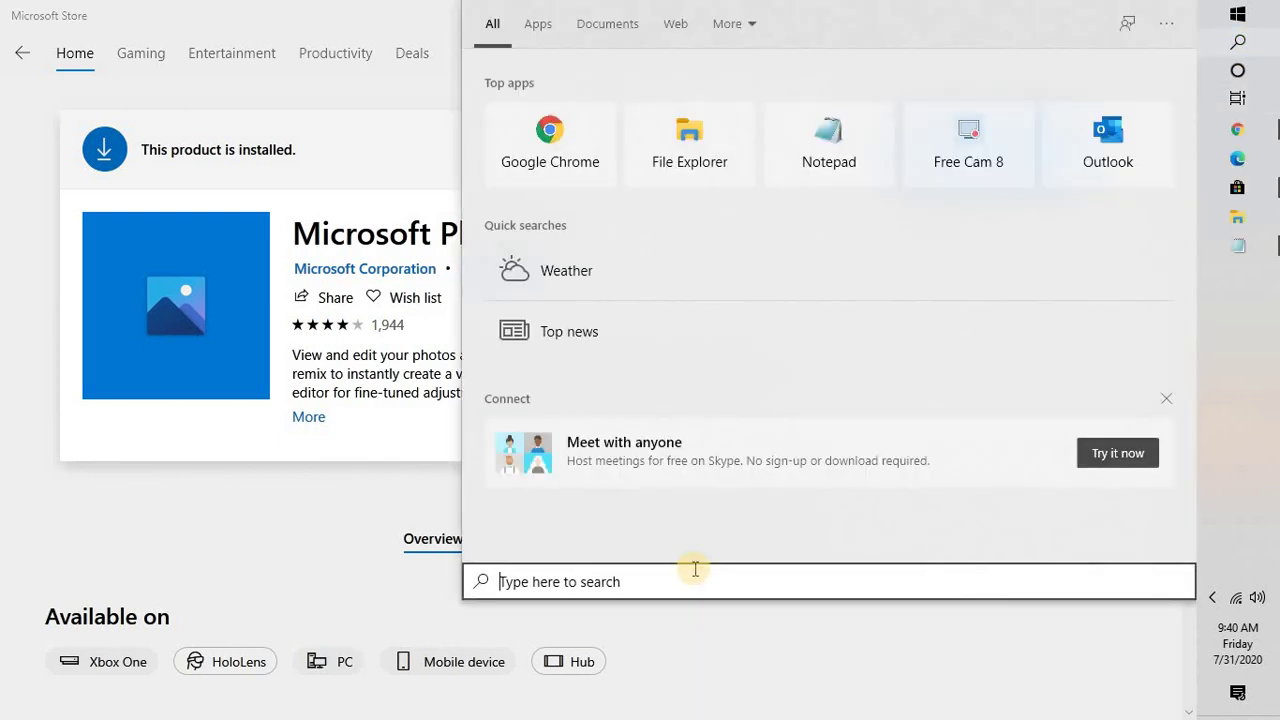
text(micros)
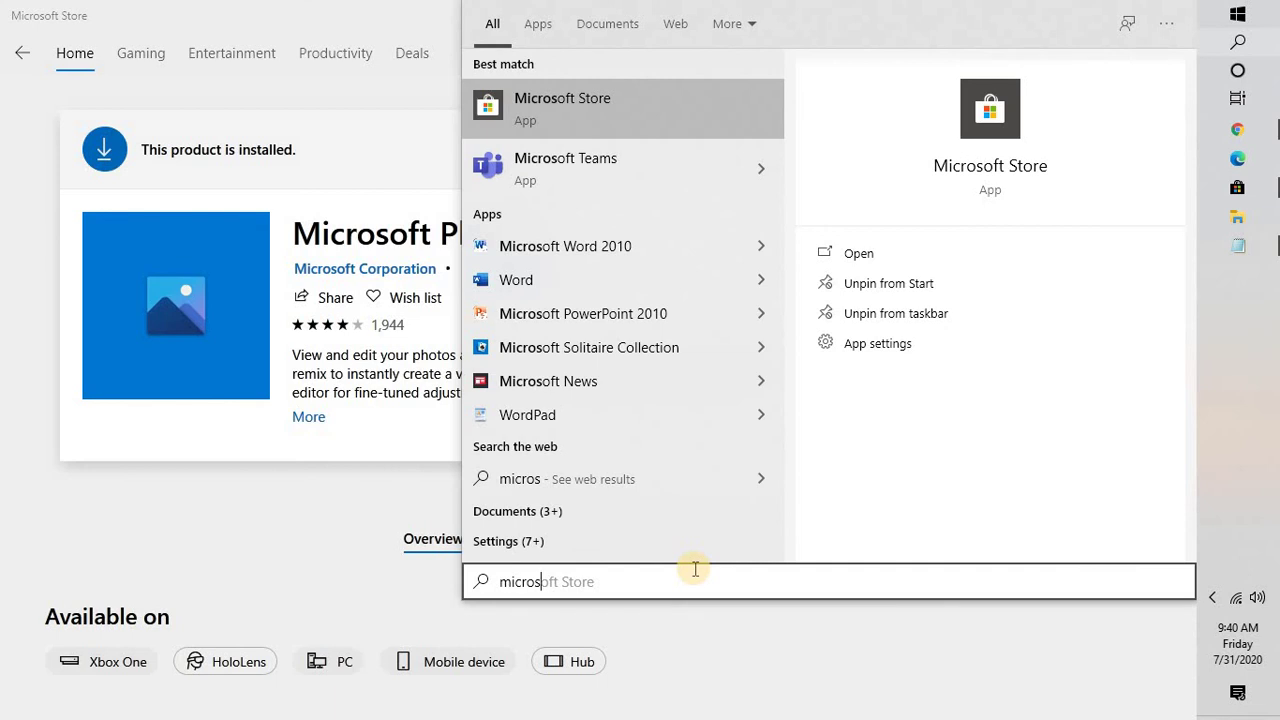
text(ft ph)
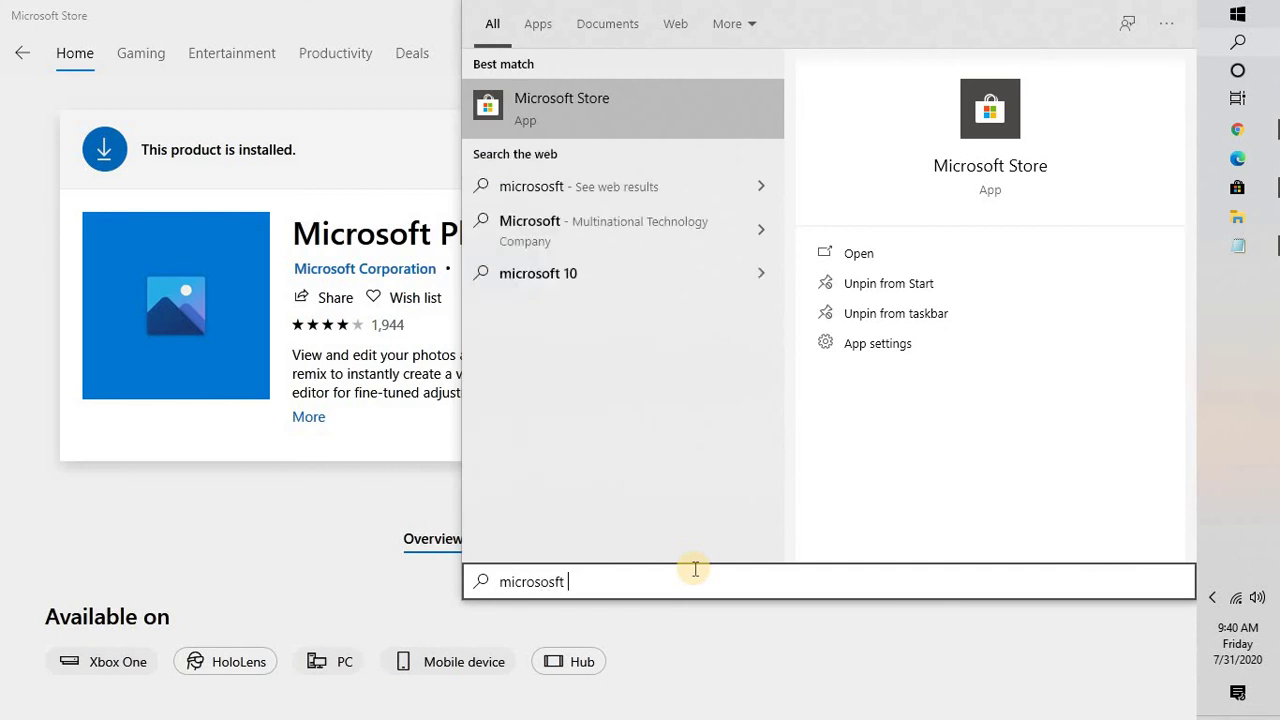
text(otos)
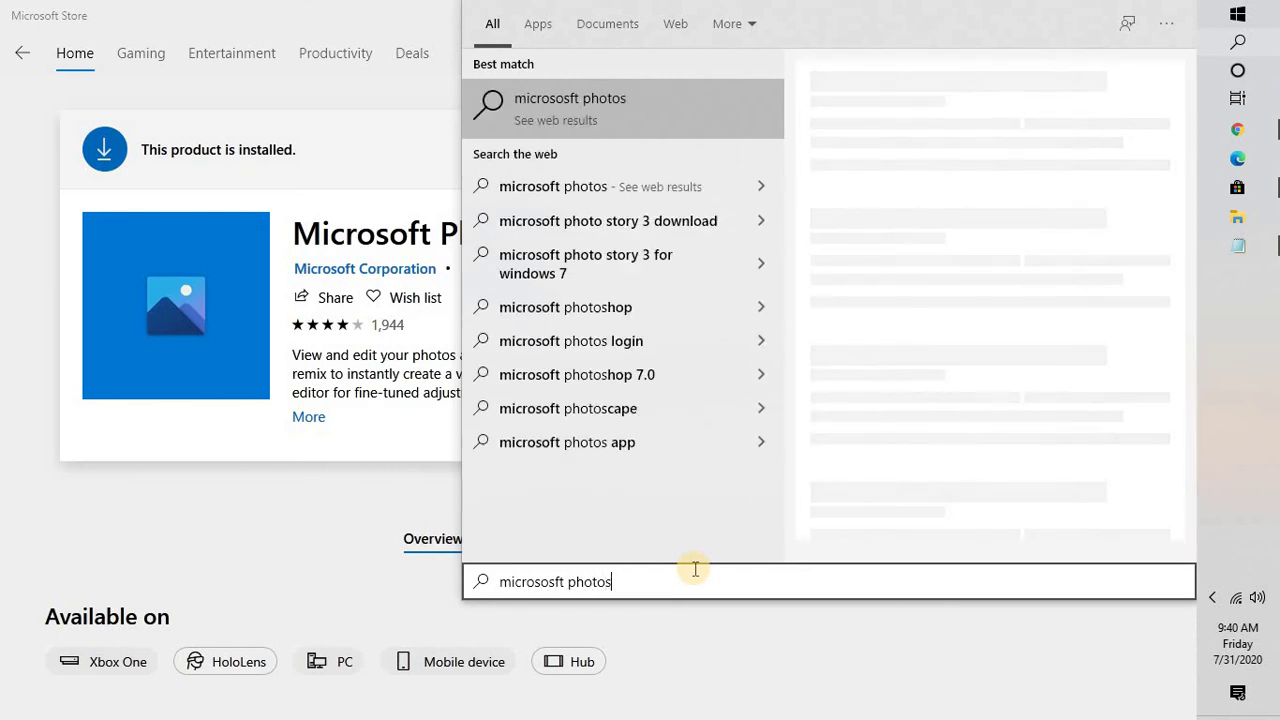
key(ctrl+a)
text(photie)
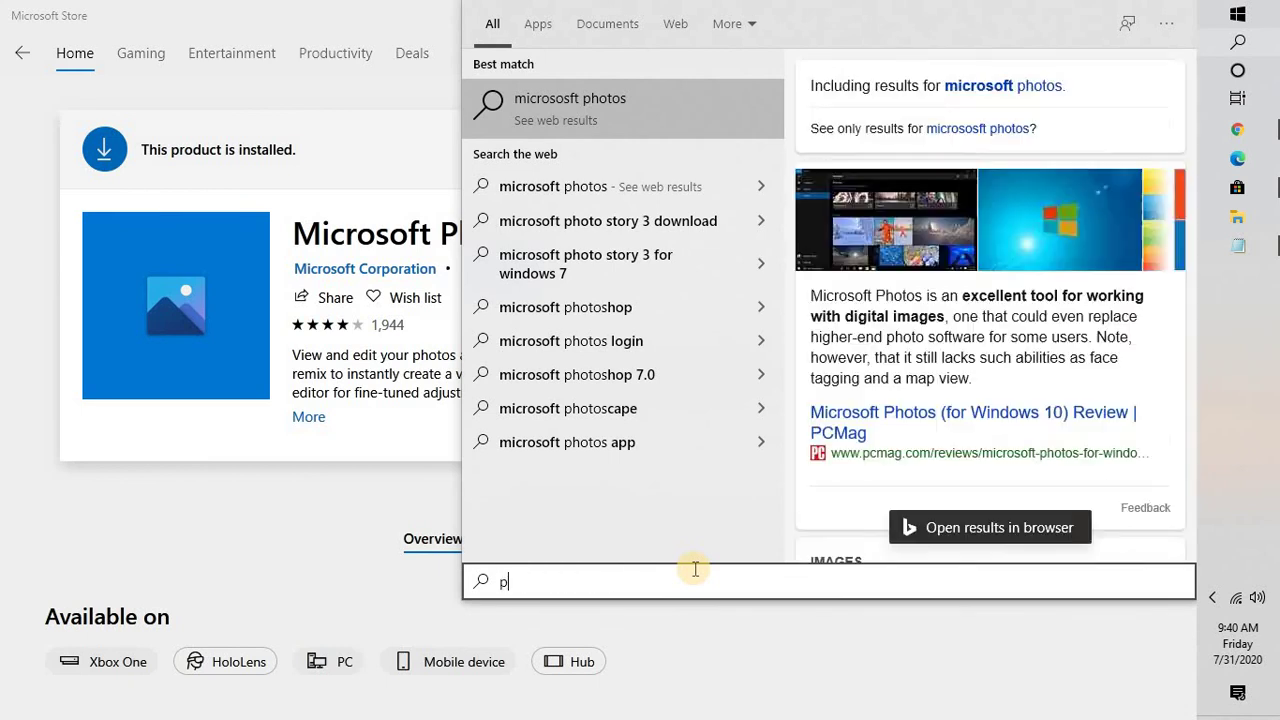
key(BackSpace)
key(BackSpace)
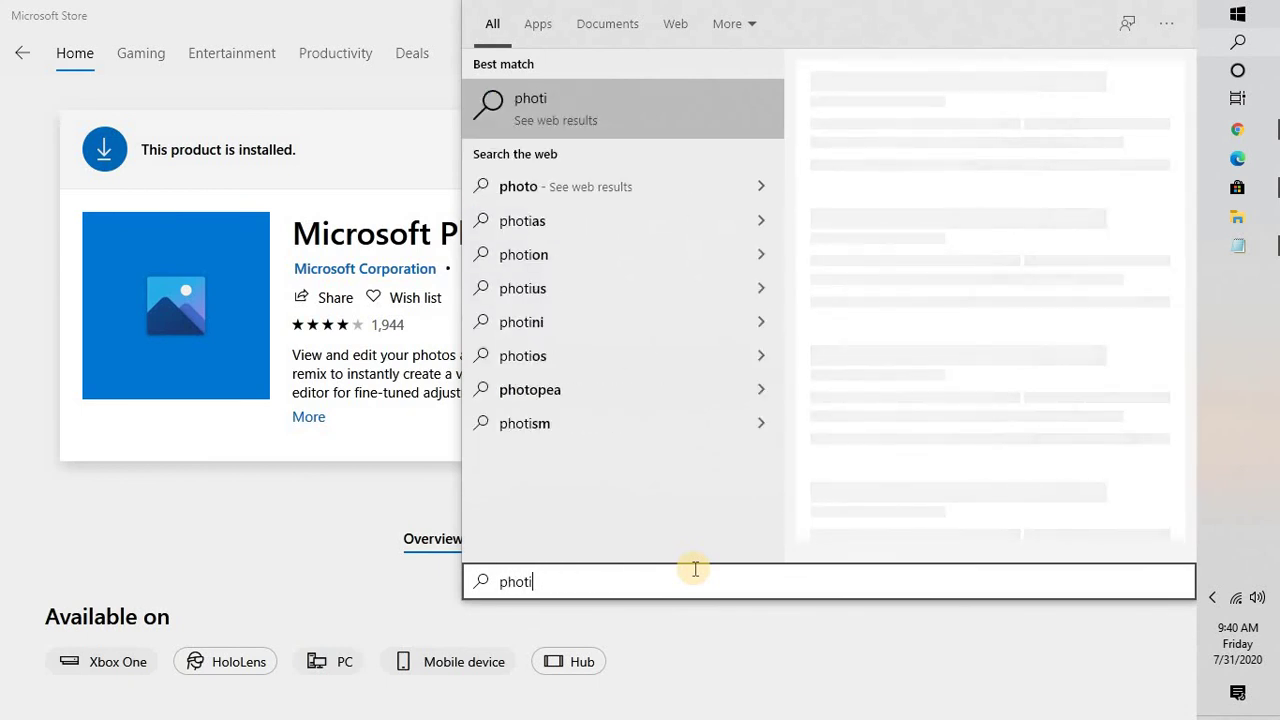
text(oe)
key(BackSpace)
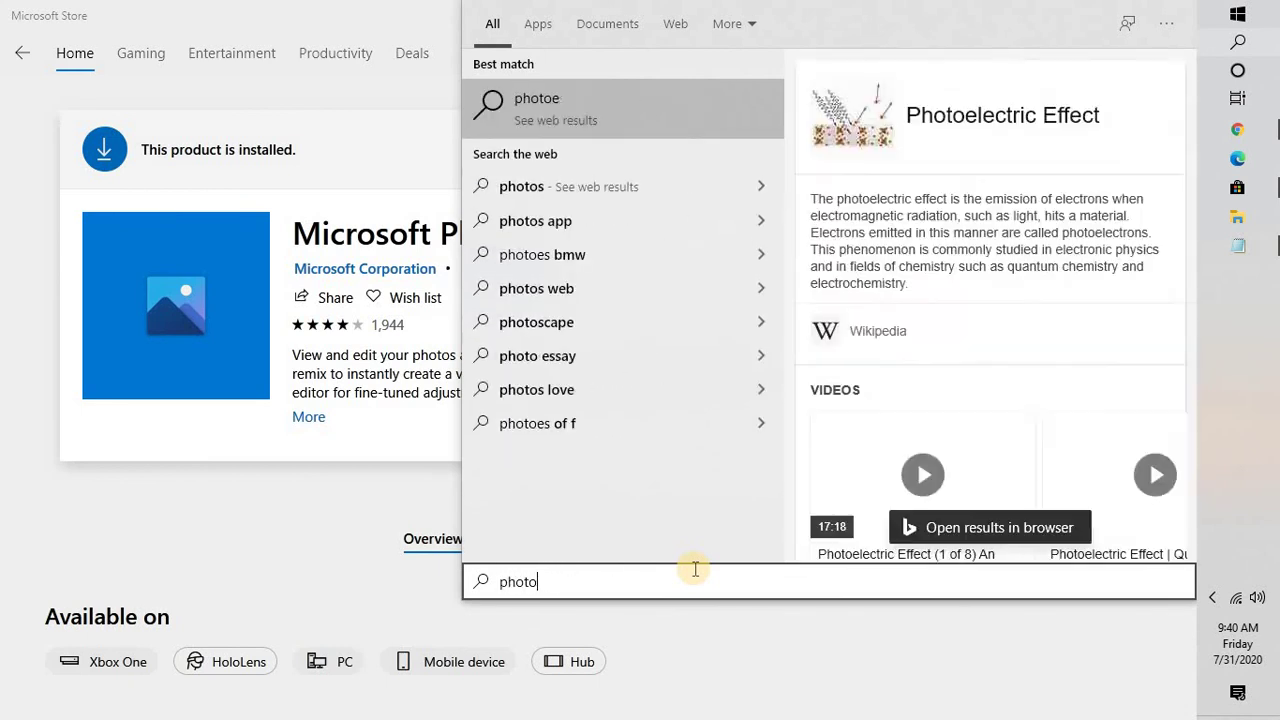
text(s)
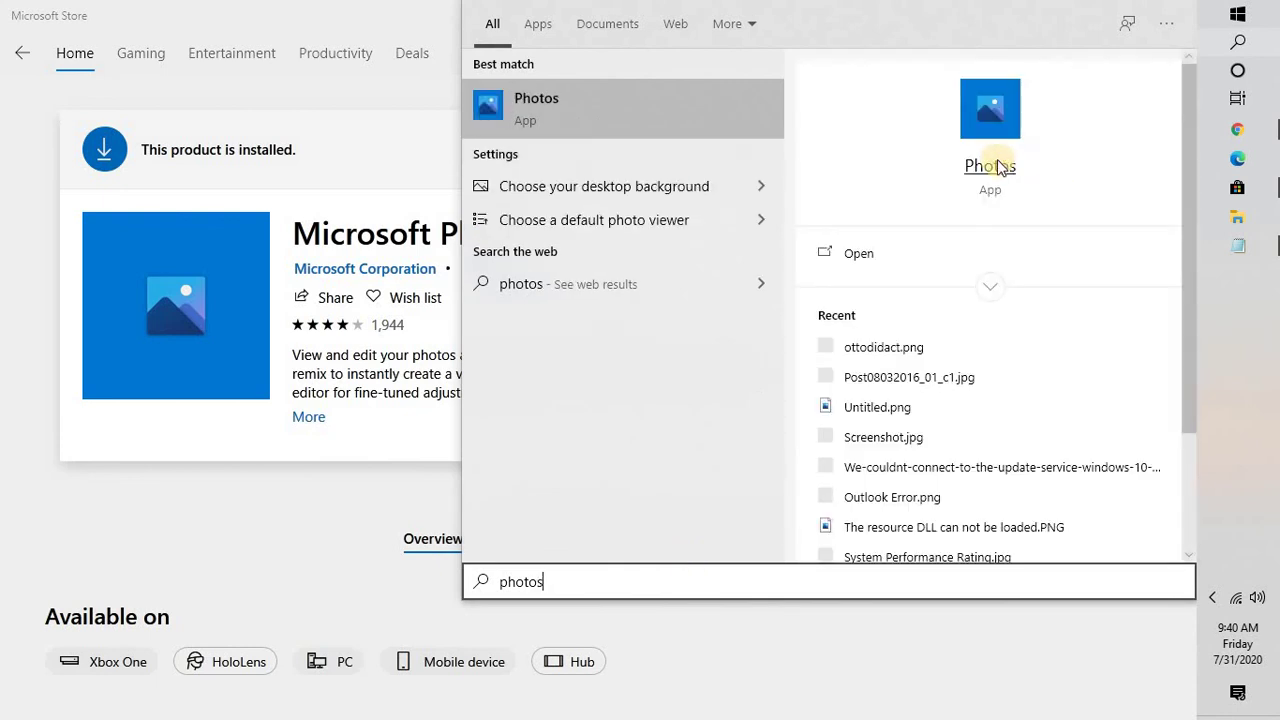
click(993, 180)
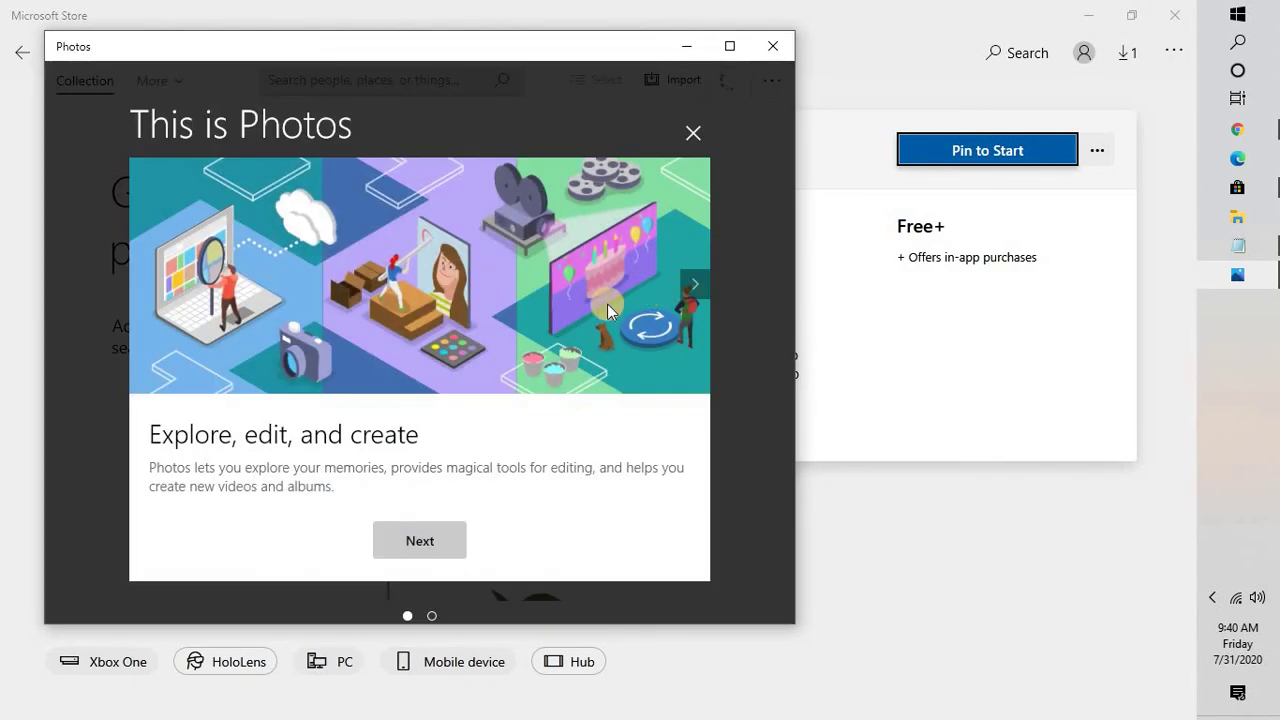
click(428, 550)
click(440, 543)
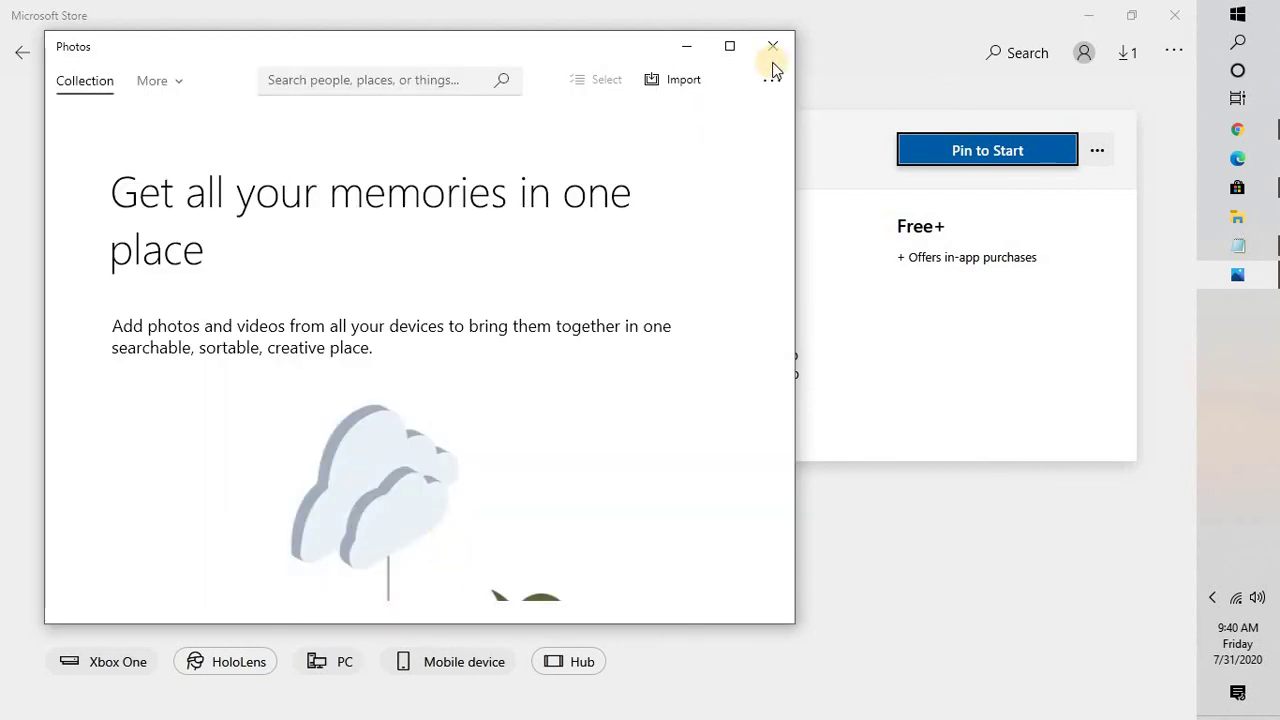